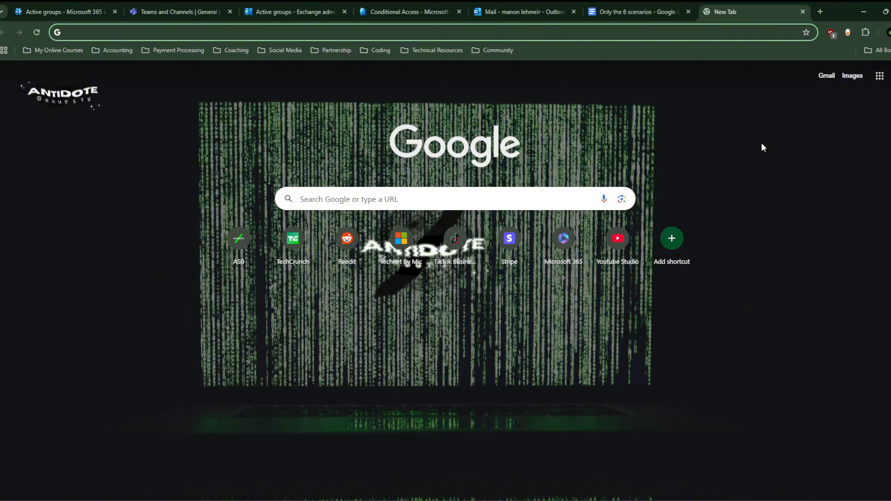
Step: Open the "Only the 6 scenarios" document and read through the scenarios down to the start of Scenario 6
{"action": "left_click", "coordinate": [85, 9]}
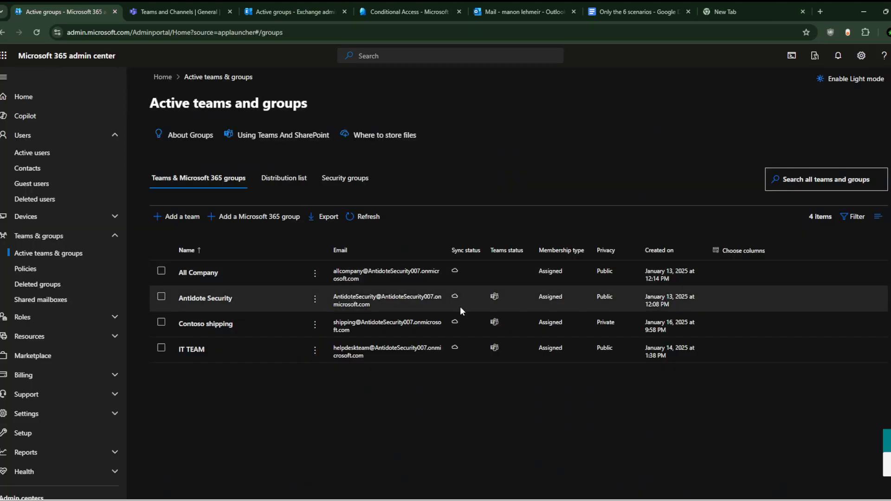
{"action": "left_click", "coordinate": [635, 1]}
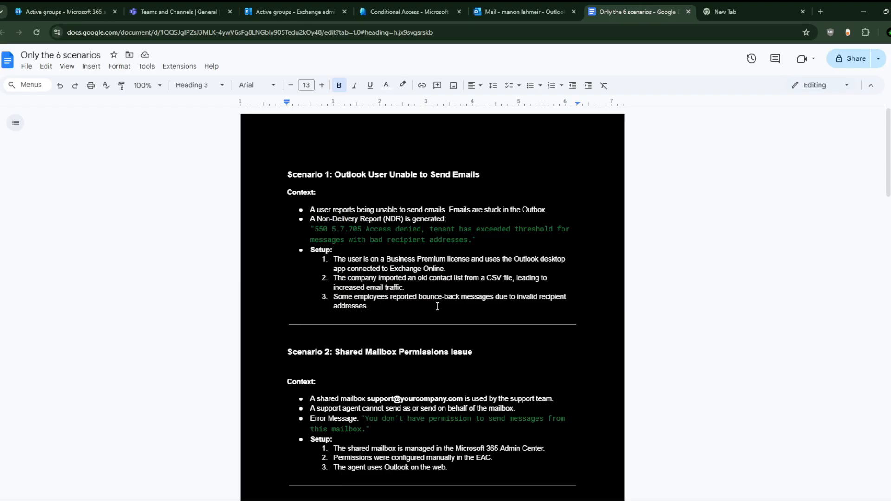
{"action": "scroll", "coordinate": [437, 307], "scroll_direction": "down", "scroll_amount": 10}
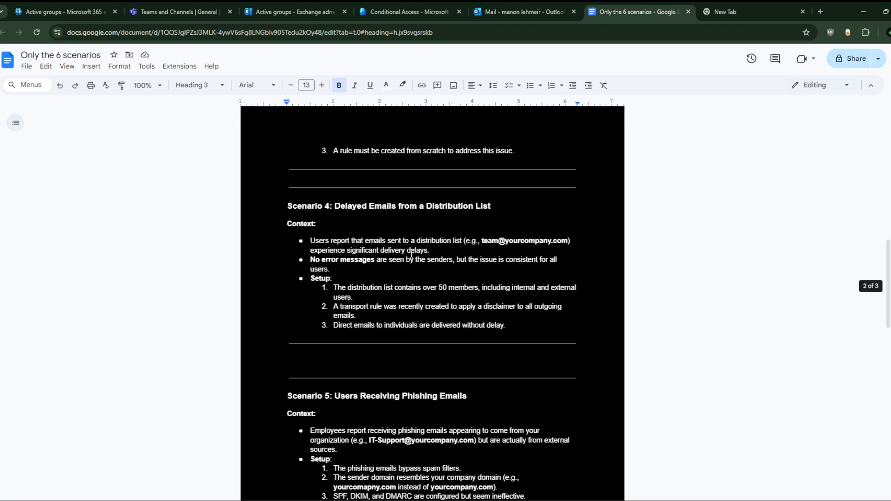
{"action": "scroll", "coordinate": [411, 254], "scroll_direction": "up", "scroll_amount": 1}
{"action": "scroll", "coordinate": [411, 253], "scroll_direction": "down", "scroll_amount": 4}
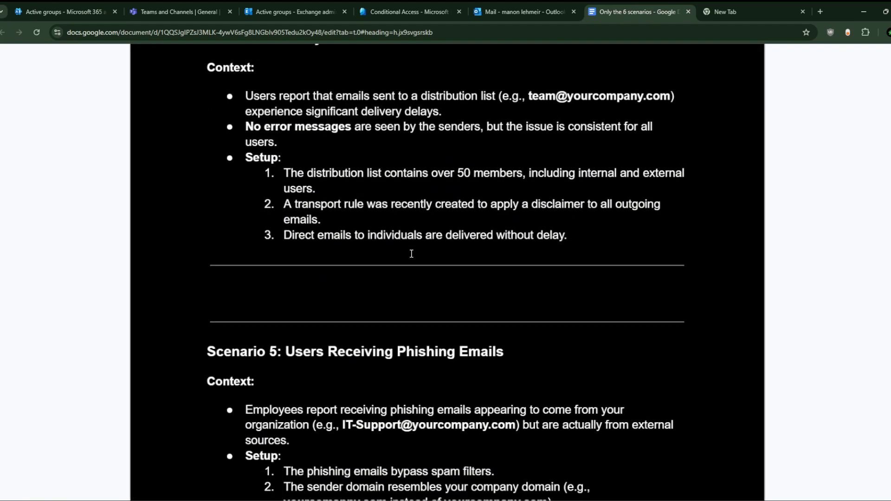
{"action": "scroll", "coordinate": [411, 254], "scroll_direction": "down", "scroll_amount": 1}
{"action": "scroll", "coordinate": [411, 254], "scroll_direction": "down", "scroll_amount": 1}
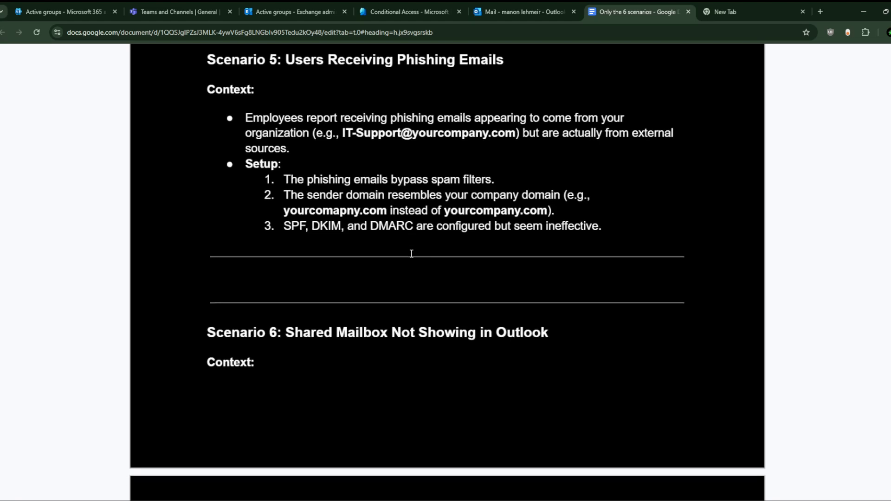
{"action": "scroll", "coordinate": [411, 254], "scroll_direction": "up", "scroll_amount": 5}
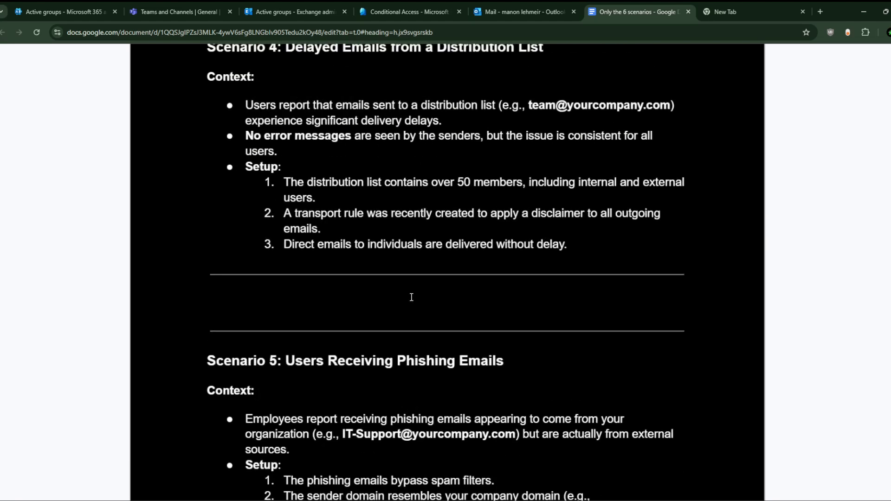
{"action": "scroll", "coordinate": [411, 296], "scroll_direction": "down", "scroll_amount": 4}
Step: Examine the context and setup of Scenarios 1 and 2 at the beginning of the document
{"action": "scroll", "coordinate": [411, 297], "scroll_direction": "up", "scroll_amount": 20}
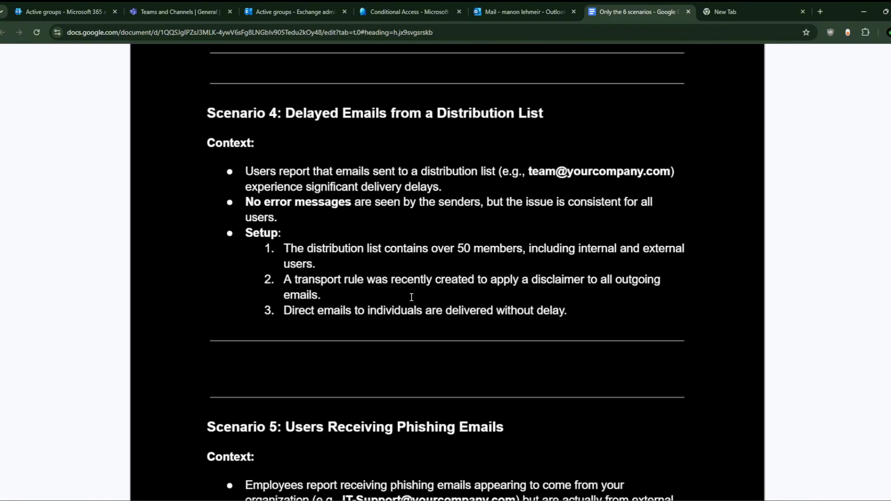
{"action": "scroll", "coordinate": [412, 296], "scroll_direction": "up", "scroll_amount": 2}
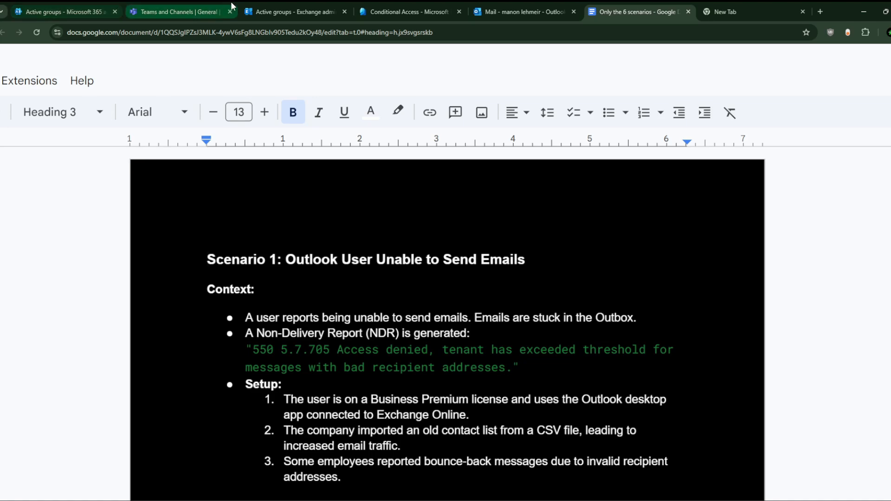
{"action": "scroll", "coordinate": [371, 294], "scroll_direction": "down", "scroll_amount": 2}
{"action": "scroll", "coordinate": [371, 293], "scroll_direction": "down", "scroll_amount": 6}
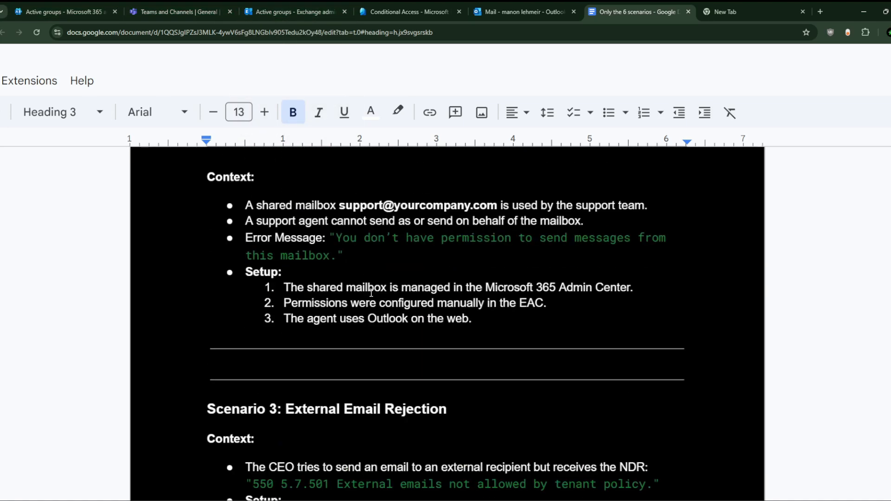
{"action": "scroll", "coordinate": [371, 293], "scroll_direction": "up", "scroll_amount": 8}
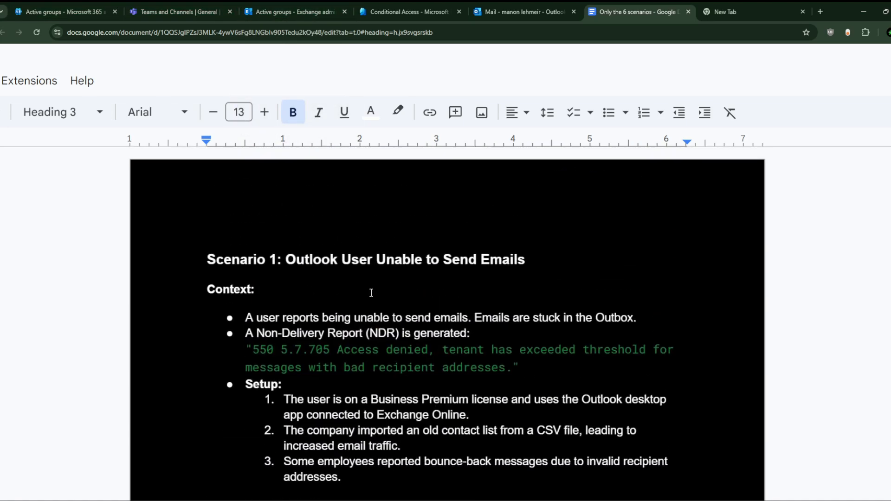
{"action": "scroll", "coordinate": [371, 293], "scroll_direction": "down", "scroll_amount": 3}
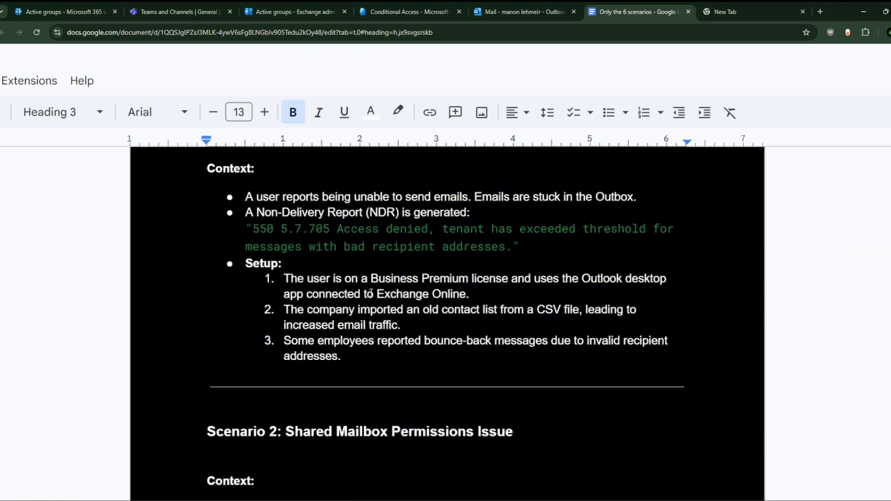
{"action": "scroll", "coordinate": [371, 293], "scroll_direction": "up", "scroll_amount": 2}
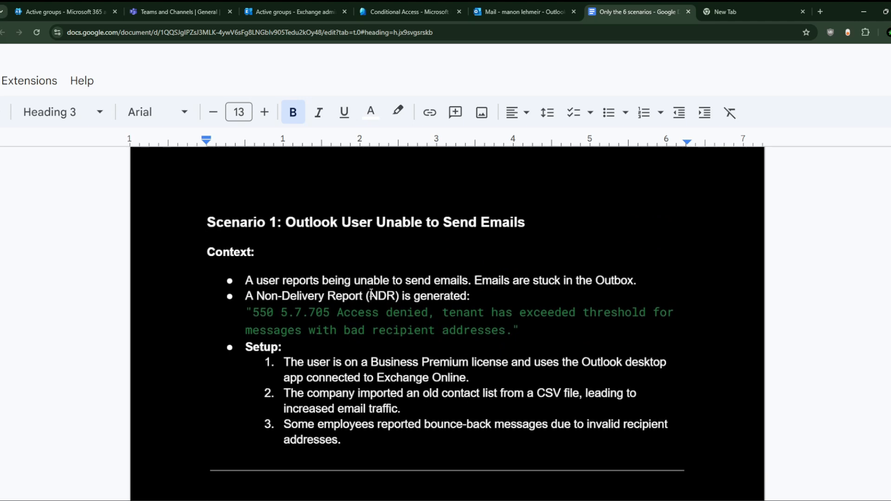
{"action": "scroll", "coordinate": [371, 293], "scroll_direction": "down", "scroll_amount": 1}
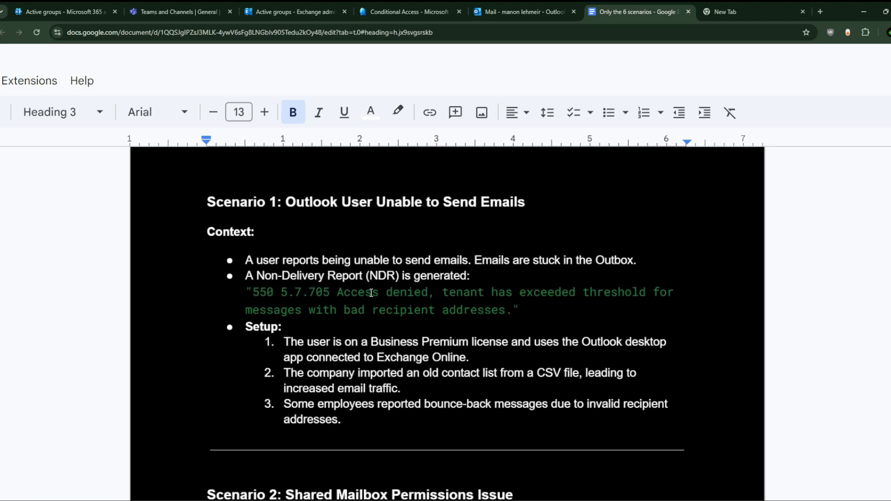
Step: Look over Scenario 4 on delayed distribution list emails, and switch to the mail flow rules in the Exchange admin center
{"action": "left_click", "coordinate": [64, 7]}
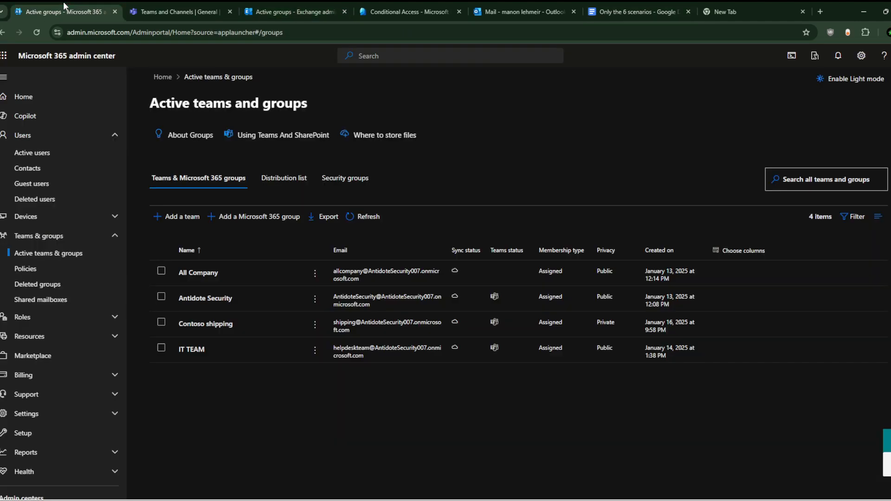
{"action": "left_click", "coordinate": [636, 12]}
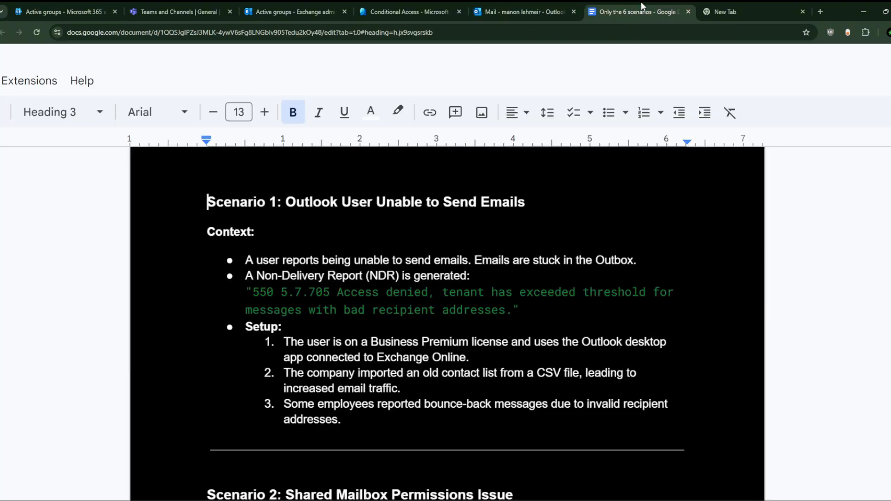
{"action": "scroll", "coordinate": [507, 213], "scroll_direction": "down", "scroll_amount": 20}
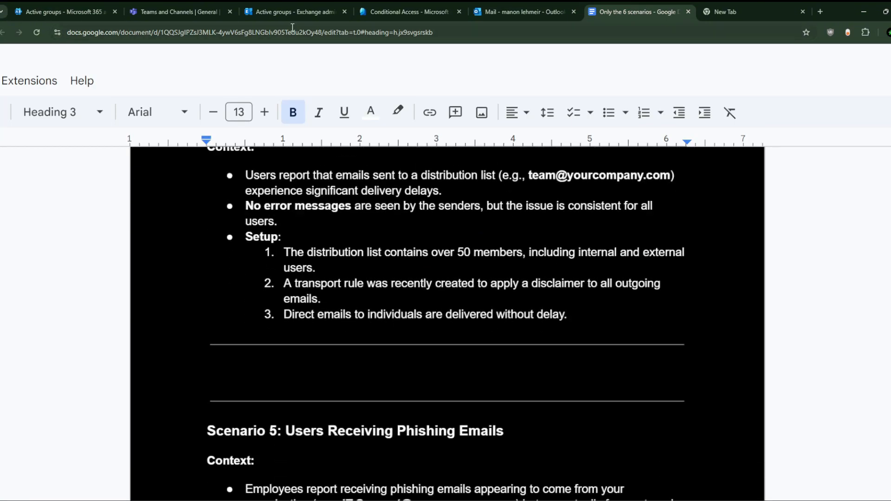
{"action": "left_click", "coordinate": [299, 7]}
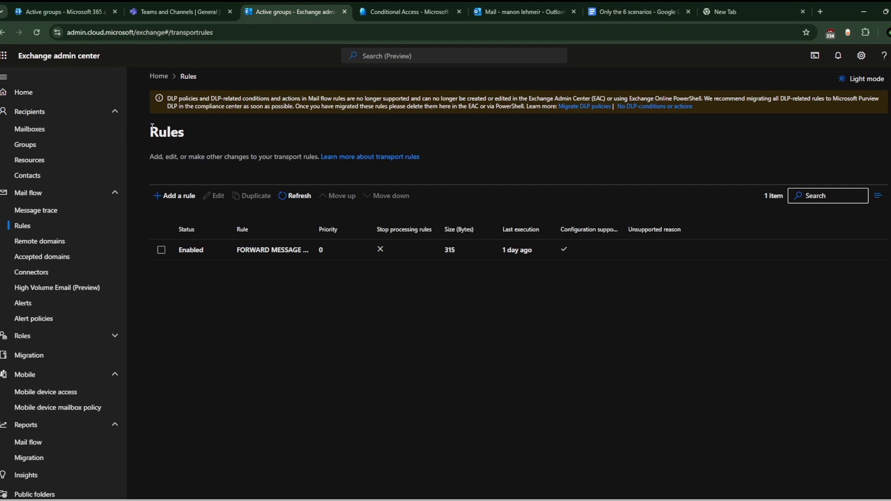
Step: Switch to the Microsoft 365 admin center, collapse the Users section and leave the Teams & groups section expanded
{"action": "left_click", "coordinate": [66, 5]}
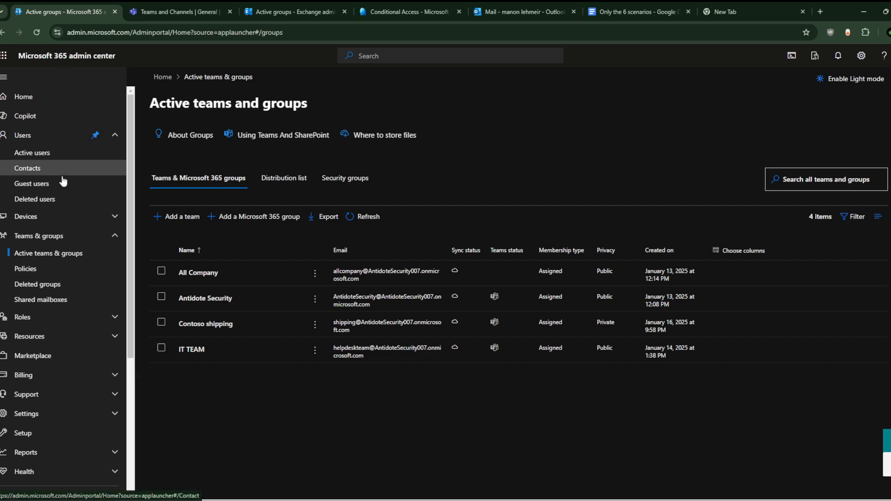
{"action": "left_click", "coordinate": [79, 239]}
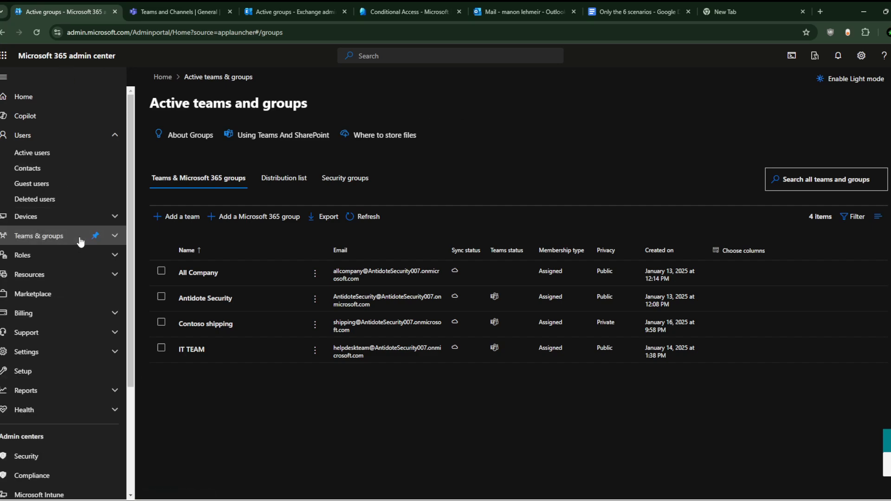
{"action": "left_click", "coordinate": [66, 142]}
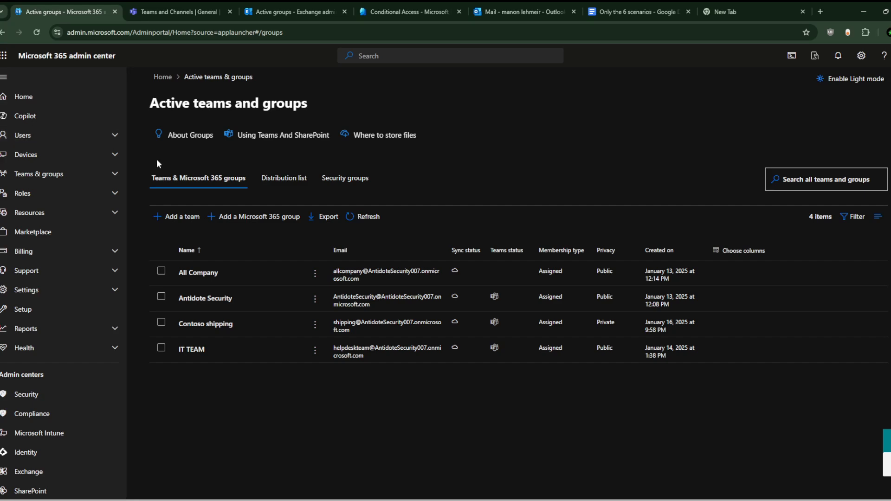
{"action": "left_click", "coordinate": [86, 183]}
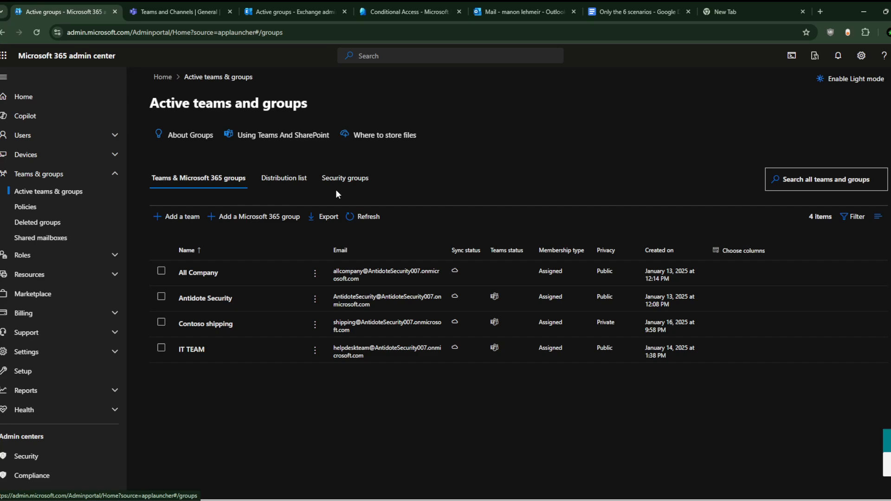
Step: Launch Epic Pen, move its toolbar off the content, and draw a thick blue vertical divider through the middle of the groups page
{"action": "left_click", "coordinate": [361, 500]}
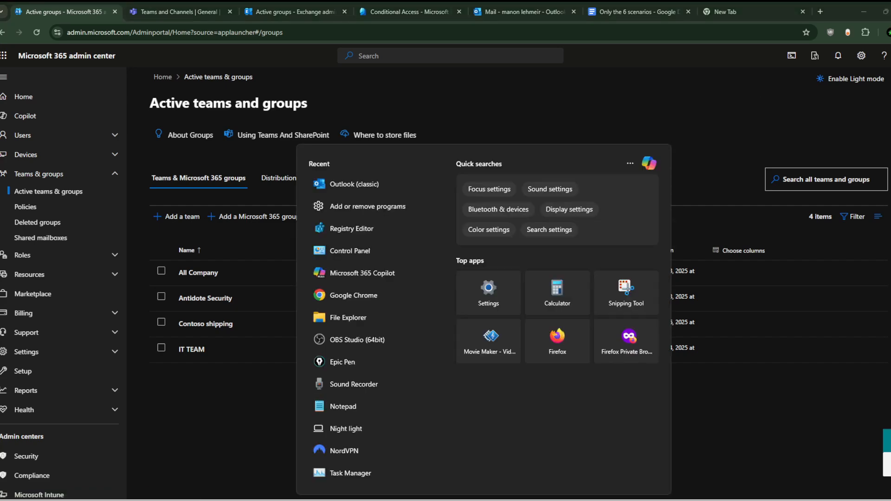
{"action": "type", "text": "epi"}
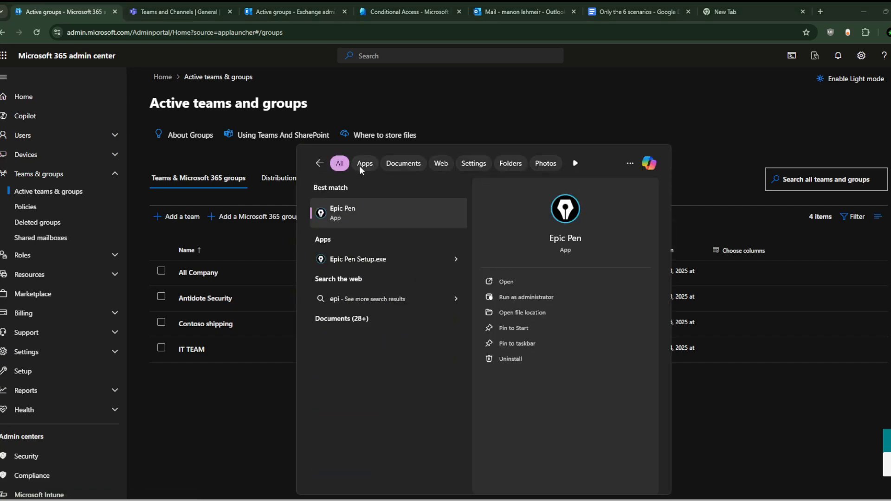
{"action": "left_click", "coordinate": [350, 211]}
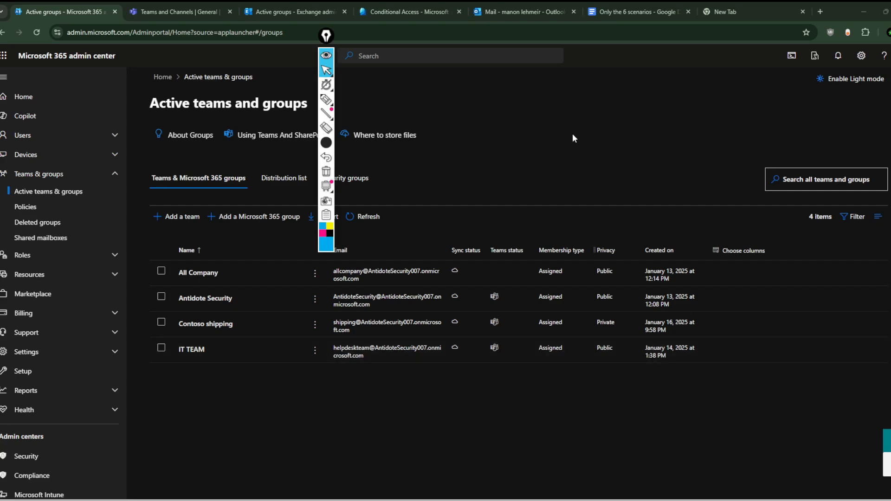
{"action": "left_click_drag", "start_coordinate": [328, 27], "coordinate": [890, 50]}
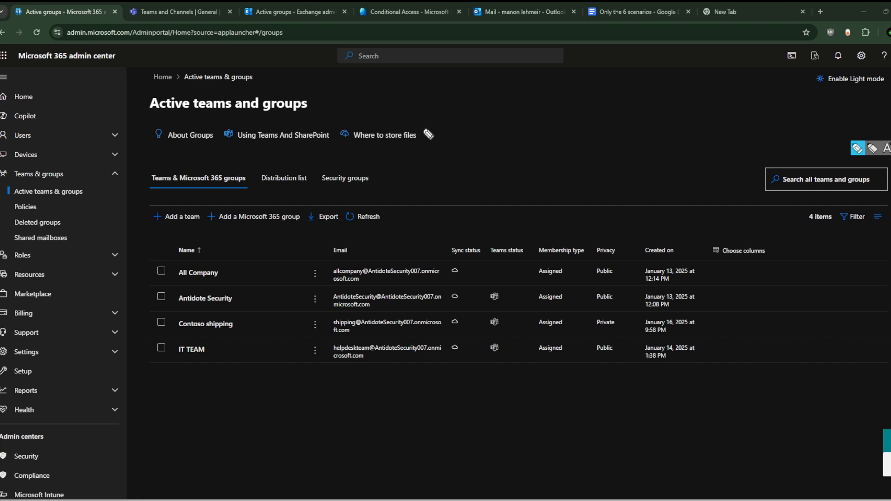
{"action": "left_click_drag", "start_coordinate": [423, 126], "coordinate": [434, 438]}
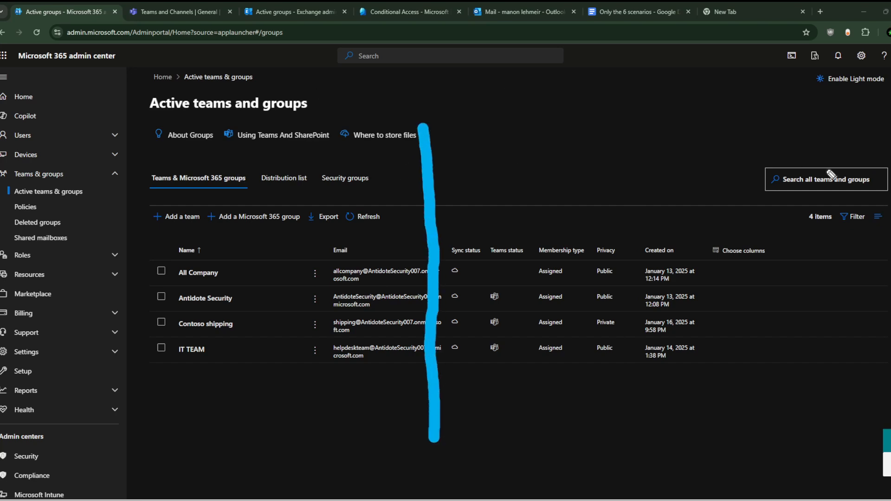
Step: Choose the smallest brush size and handwrite the heading "Teams G." to the left of the divider
{"action": "left_click", "coordinate": [890, 191]}
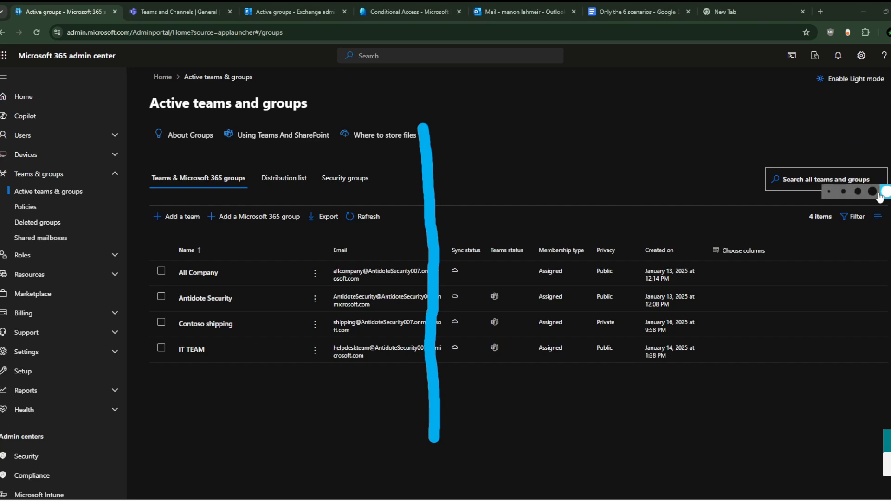
{"action": "left_click", "coordinate": [829, 192]}
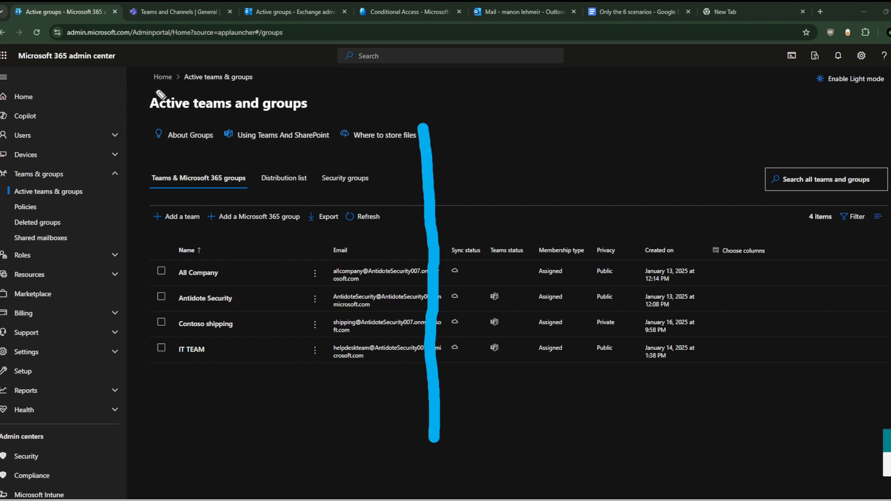
{"action": "left_click_drag", "start_coordinate": [150, 83], "coordinate": [160, 125]}
{"action": "mouse_move", "coordinate": [122, 73]}
{"action": "left_mouse_down"}
{"action": "mouse_move", "coordinate": [180, 72]}
{"action": "mouse_move", "coordinate": [193, 124]}
{"action": "mouse_move", "coordinate": [277, 128]}
{"action": "left_mouse_up"}
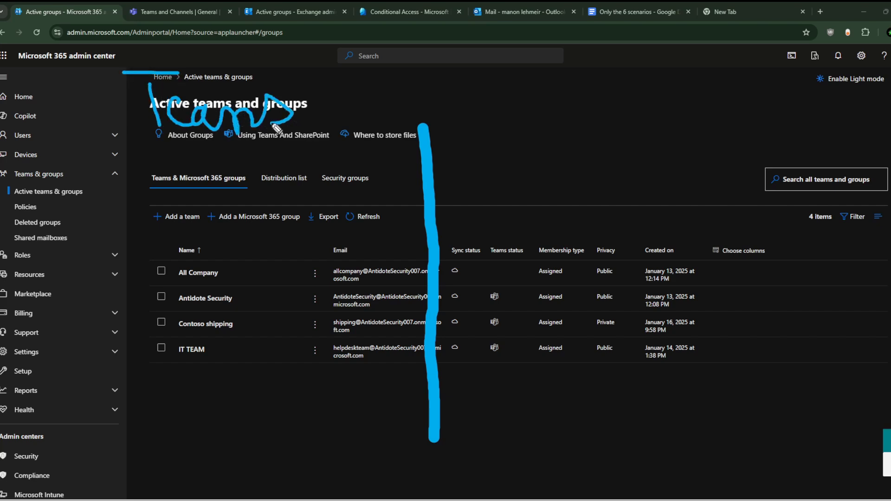
{"action": "mouse_move", "coordinate": [344, 98]}
{"action": "left_mouse_down"}
{"action": "mouse_move", "coordinate": [325, 128]}
{"action": "mouse_move", "coordinate": [333, 114]}
{"action": "left_mouse_up"}
{"action": "left_click", "coordinate": [359, 127]}
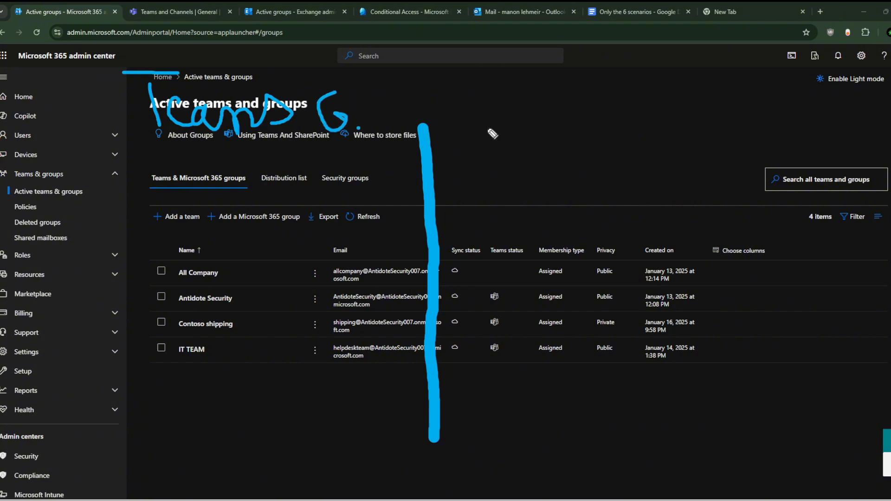
Step: Handwrite the heading "M. 365" to the right of the divider
{"action": "mouse_move", "coordinate": [466, 89]}
{"action": "left_mouse_down"}
{"action": "mouse_move", "coordinate": [469, 138]}
{"action": "mouse_move", "coordinate": [499, 136]}
{"action": "left_mouse_up"}
{"action": "left_click", "coordinate": [504, 135]}
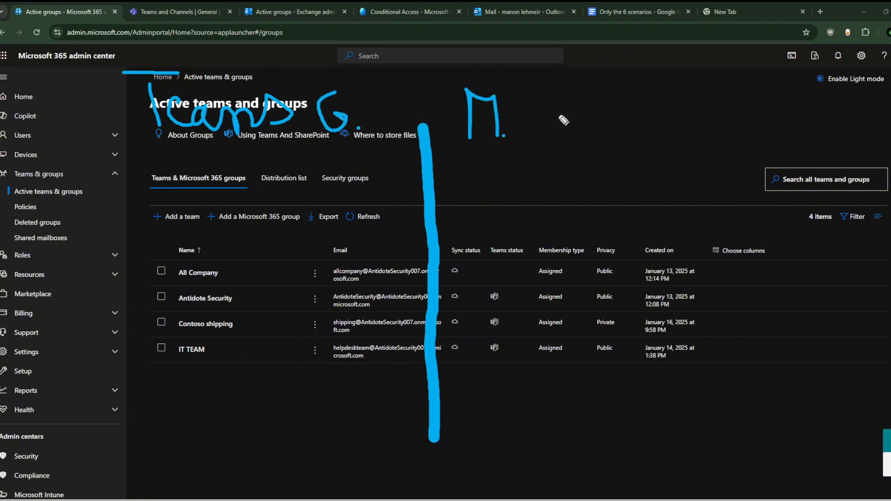
{"action": "left_click_drag", "start_coordinate": [533, 98], "coordinate": [532, 138]}
{"action": "mouse_move", "coordinate": [594, 107]}
{"action": "left_mouse_down"}
{"action": "mouse_move", "coordinate": [581, 144]}
{"action": "mouse_move", "coordinate": [576, 125]}
{"action": "left_mouse_up"}
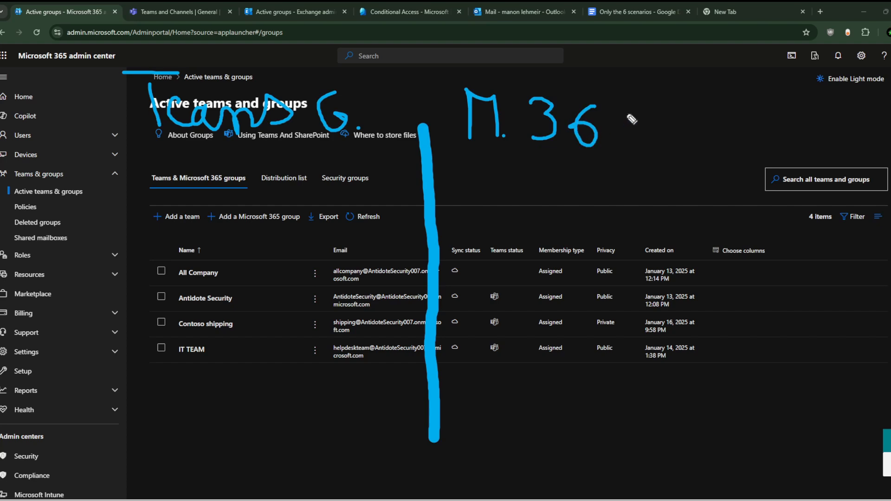
{"action": "left_click_drag", "start_coordinate": [628, 111], "coordinate": [612, 139]}
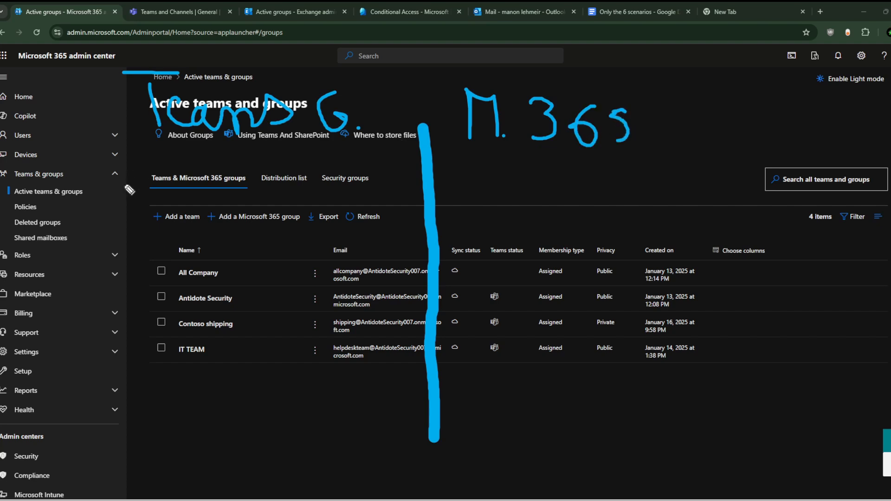
Step: Handwrite the bullet "Teams" below the "Teams G." heading and underline it
{"action": "mouse_move", "coordinate": [194, 171]}
{"action": "left_mouse_down"}
{"action": "mouse_move", "coordinate": [196, 178]}
{"action": "mouse_move", "coordinate": [216, 170]}
{"action": "left_mouse_up"}
{"action": "mouse_move", "coordinate": [197, 171]}
{"action": "left_mouse_down"}
{"action": "mouse_move", "coordinate": [197, 191]}
{"action": "mouse_move", "coordinate": [181, 184]}
{"action": "mouse_move", "coordinate": [250, 197]}
{"action": "mouse_move", "coordinate": [311, 190]}
{"action": "mouse_move", "coordinate": [304, 199]}
{"action": "left_mouse_up"}
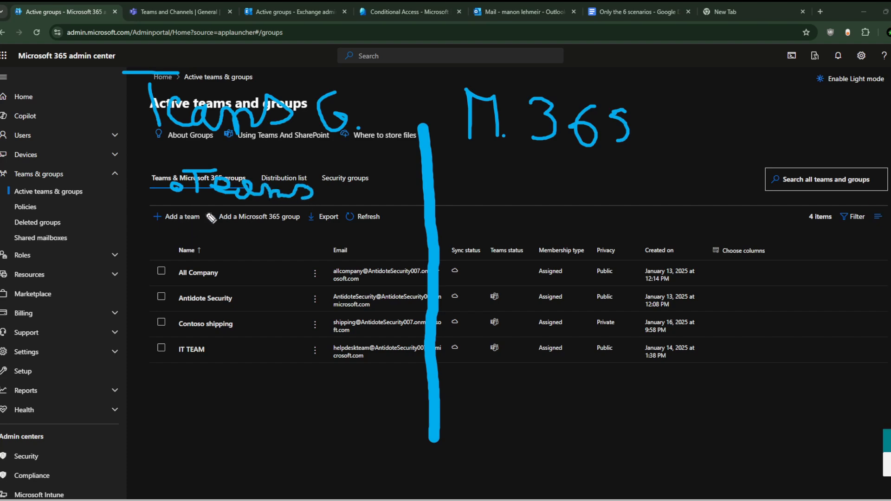
{"action": "left_click_drag", "start_coordinate": [161, 207], "coordinate": [318, 226]}
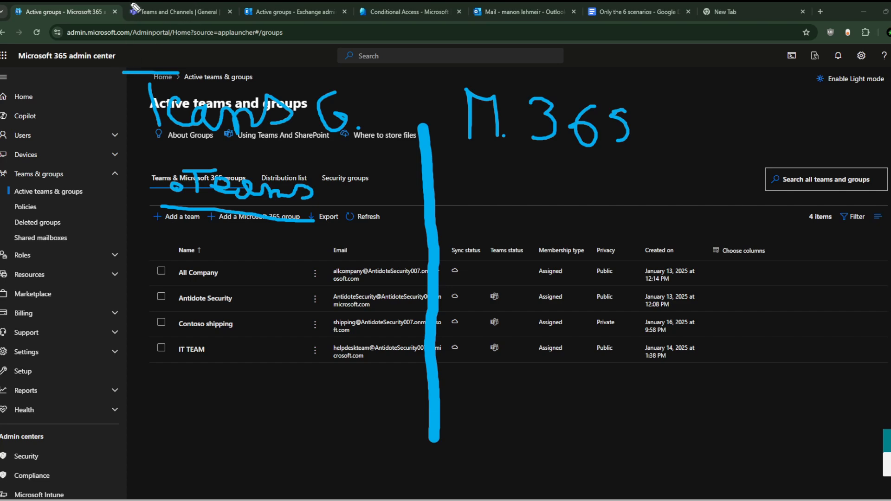
Step: Circle the Teams browser tab and draw an arrow from the "M. 365" heading across the divider to beneath the "Teams" bullet
{"action": "mouse_move", "coordinate": [130, 4]}
{"action": "left_mouse_down"}
{"action": "mouse_move", "coordinate": [195, 24]}
{"action": "mouse_move", "coordinate": [227, 16]}
{"action": "mouse_move", "coordinate": [132, 4]}
{"action": "left_mouse_up"}
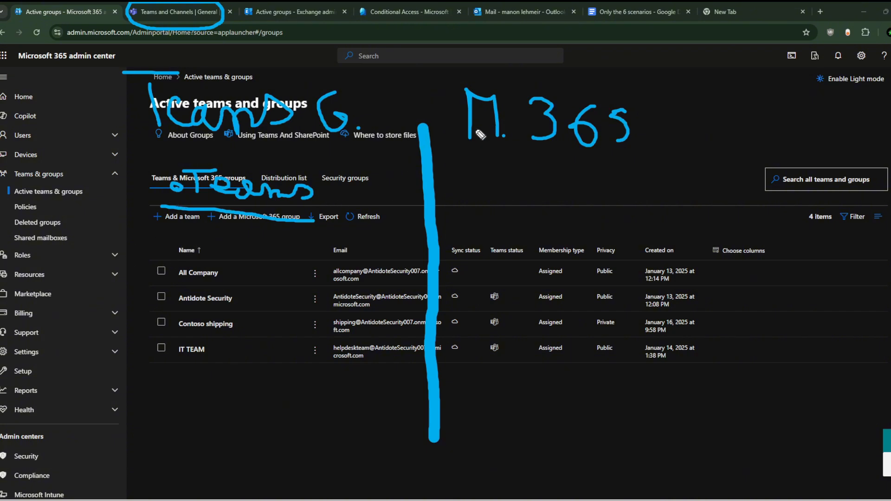
{"action": "mouse_move", "coordinate": [474, 127]}
{"action": "left_mouse_down"}
{"action": "mouse_move", "coordinate": [427, 160]}
{"action": "mouse_move", "coordinate": [427, 253]}
{"action": "mouse_move", "coordinate": [352, 278]}
{"action": "mouse_move", "coordinate": [318, 264]}
{"action": "mouse_move", "coordinate": [347, 260]}
{"action": "left_mouse_up"}
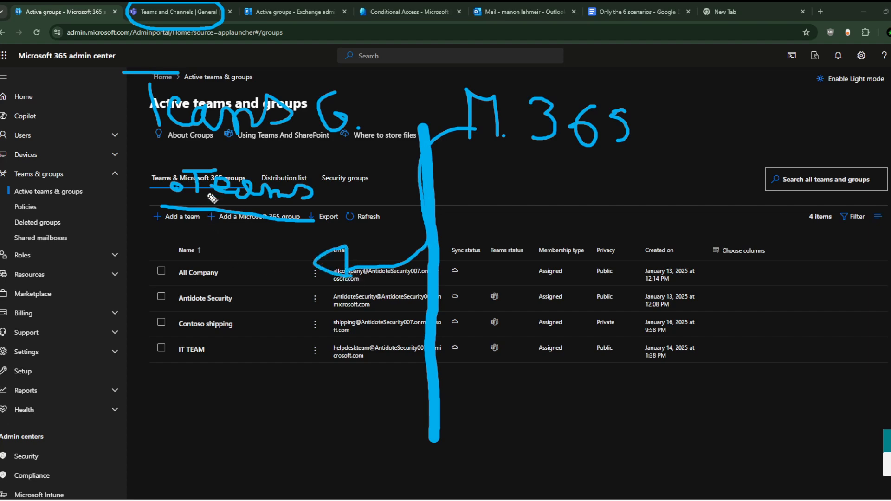
Step: Examine the Create a team form in Microsoft Teams, cancel it, and return to the admin center's Active teams and groups page
{"action": "mouse_move", "coordinate": [889, 146]}
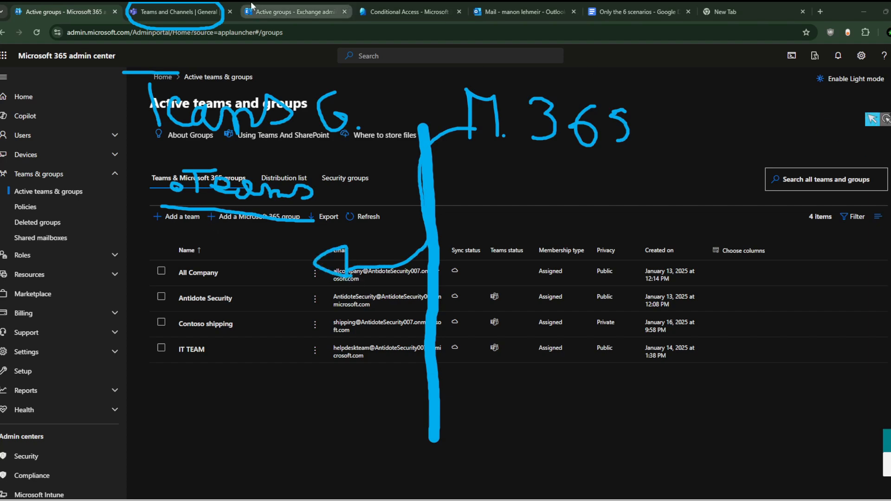
{"action": "left_click", "coordinate": [177, 11]}
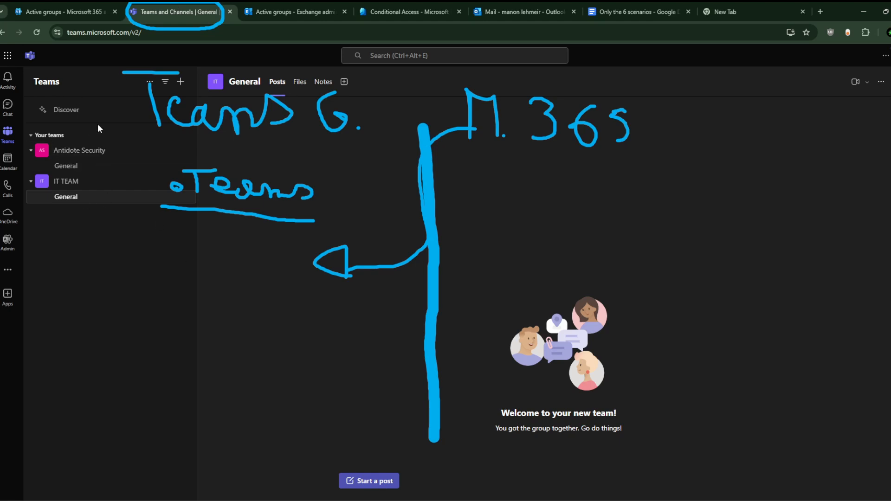
{"action": "left_click", "coordinate": [181, 82]}
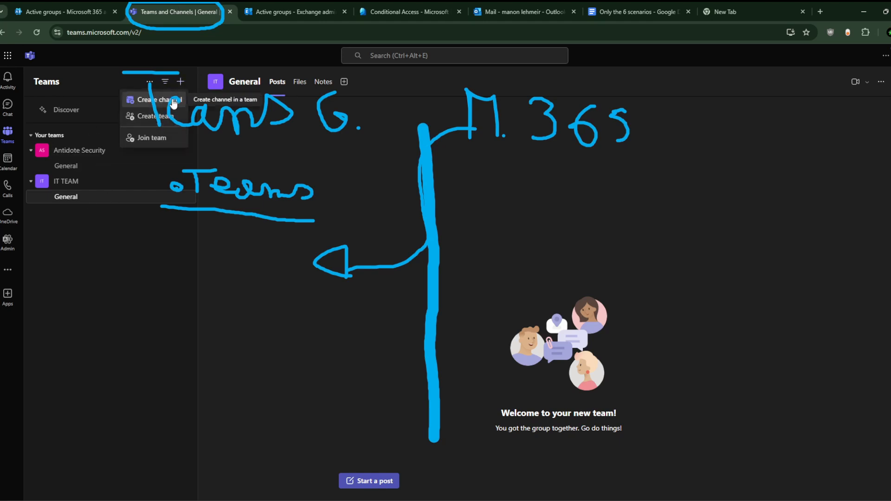
{"action": "left_click", "coordinate": [142, 117]}
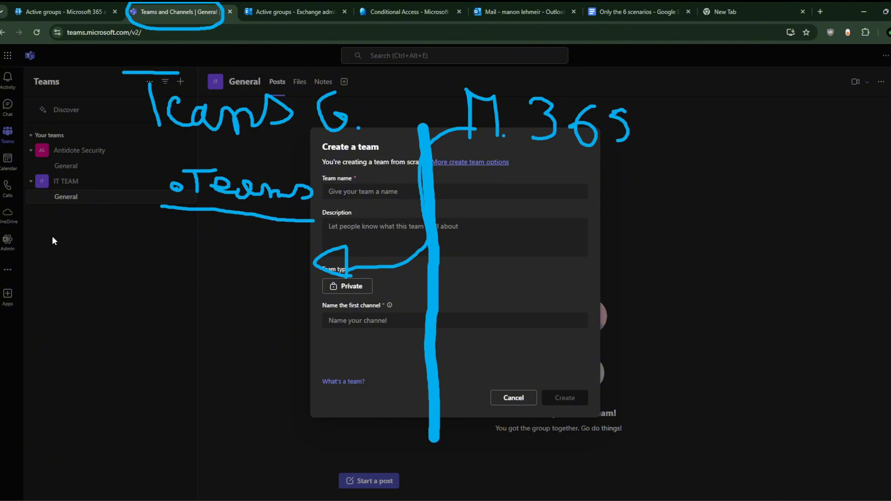
{"action": "left_click", "coordinate": [513, 398]}
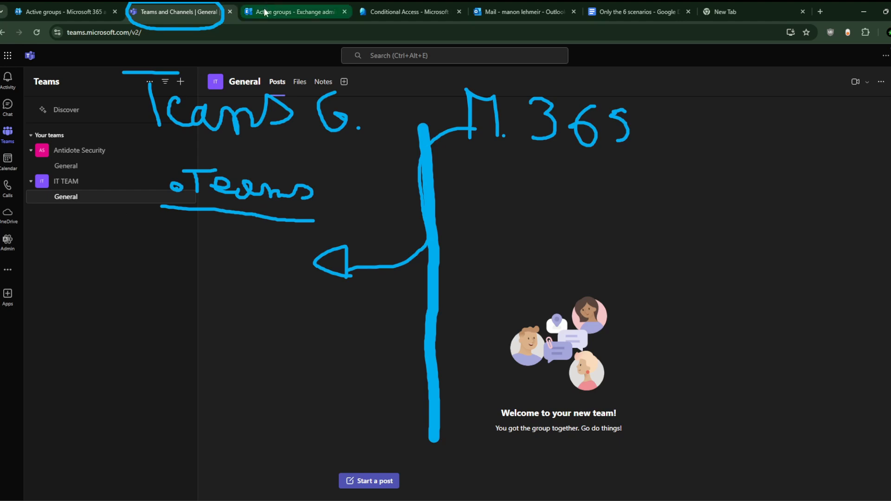
{"action": "left_click", "coordinate": [69, 7]}
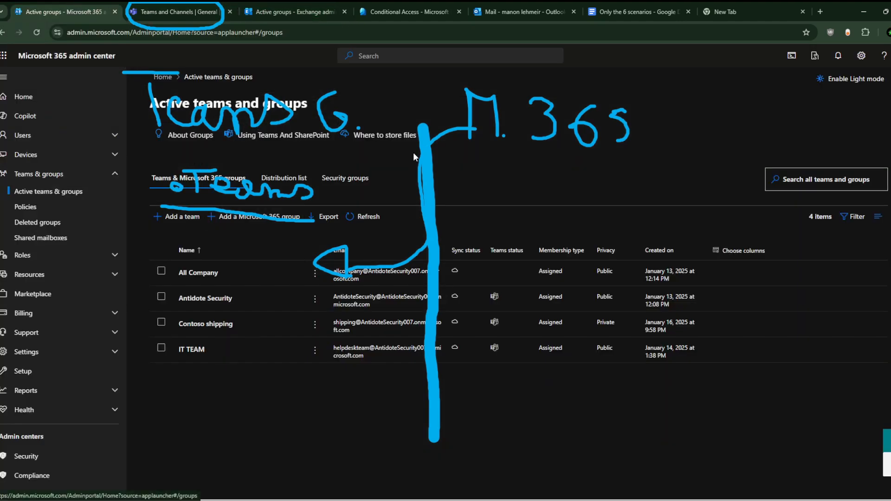
Step: Start handwriting an email bullet below "Teams" and draw a large curly brace beside the list, labelled "M. 365"
{"action": "mouse_move", "coordinate": [887, 147]}
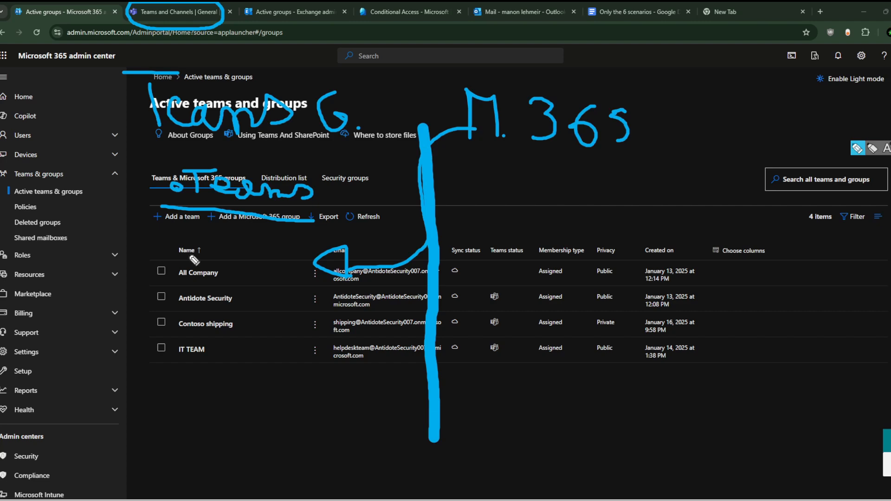
{"action": "mouse_move", "coordinate": [193, 257]}
{"action": "left_mouse_down"}
{"action": "mouse_move", "coordinate": [183, 254]}
{"action": "mouse_move", "coordinate": [185, 263]}
{"action": "mouse_move", "coordinate": [190, 256]}
{"action": "mouse_move", "coordinate": [209, 267]}
{"action": "mouse_move", "coordinate": [295, 265]}
{"action": "left_mouse_up"}
{"action": "mouse_move", "coordinate": [142, 236]}
{"action": "left_mouse_down"}
{"action": "mouse_move", "coordinate": [115, 225]}
{"action": "mouse_move", "coordinate": [97, 327]}
{"action": "mouse_move", "coordinate": [103, 425]}
{"action": "mouse_move", "coordinate": [162, 426]}
{"action": "left_mouse_up"}
{"action": "mouse_move", "coordinate": [13, 253]}
{"action": "left_mouse_down"}
{"action": "mouse_move", "coordinate": [49, 220]}
{"action": "mouse_move", "coordinate": [52, 259]}
{"action": "left_mouse_up"}
{"action": "left_click", "coordinate": [65, 262]}
{"action": "mouse_move", "coordinate": [1, 283]}
{"action": "left_mouse_down"}
{"action": "mouse_move", "coordinate": [31, 290]}
{"action": "mouse_move", "coordinate": [6, 307]}
{"action": "left_mouse_up"}
{"action": "mouse_move", "coordinate": [53, 282]}
{"action": "left_mouse_down"}
{"action": "mouse_move", "coordinate": [44, 300]}
{"action": "mouse_move", "coordinate": [73, 290]}
{"action": "mouse_move", "coordinate": [65, 306]}
{"action": "left_mouse_up"}
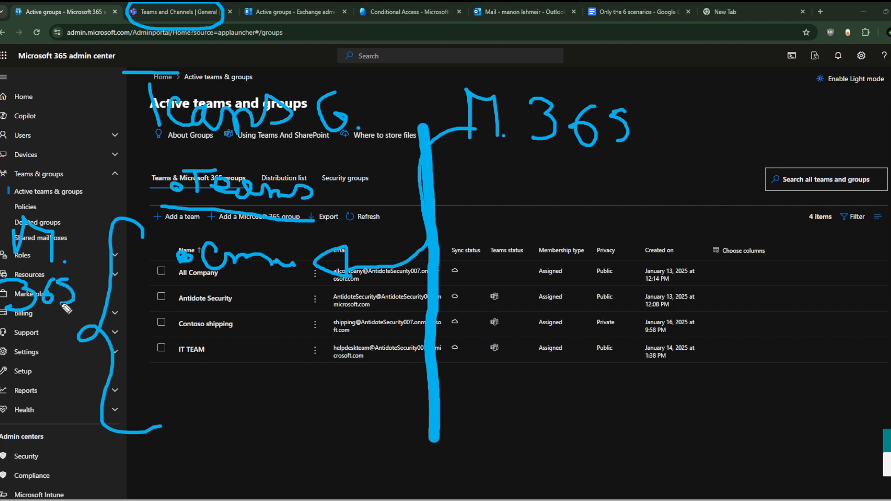
Step: Finish the handwritten word "email" and circle the Contoso shipping group's email address
{"action": "mouse_move", "coordinate": [277, 257]}
{"action": "left_mouse_down"}
{"action": "mouse_move", "coordinate": [292, 265]}
{"action": "mouse_move", "coordinate": [295, 245]}
{"action": "mouse_move", "coordinate": [296, 268]}
{"action": "left_mouse_up"}
{"action": "left_click", "coordinate": [286, 247]}
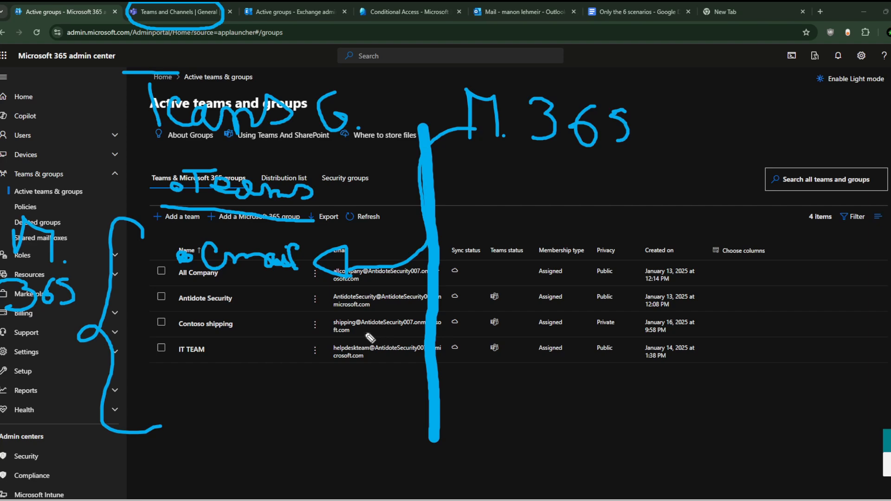
{"action": "mouse_move", "coordinate": [334, 319]}
{"action": "left_mouse_down"}
{"action": "mouse_move", "coordinate": [330, 334]}
{"action": "mouse_move", "coordinate": [433, 346]}
{"action": "mouse_move", "coordinate": [420, 316]}
{"action": "mouse_move", "coordinate": [343, 314]}
{"action": "left_mouse_up"}
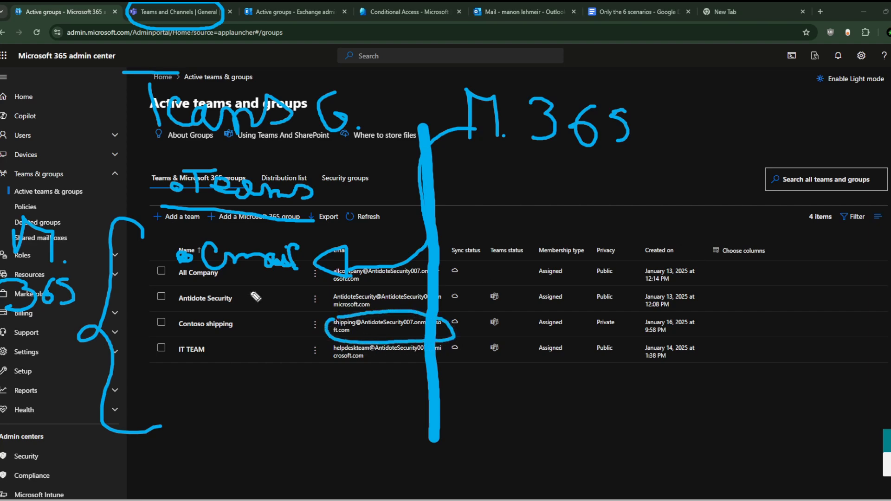
Step: Handwrite the bullets "share" and "calendar" below the email bullet, followed by two placeholder bullets
{"action": "mouse_move", "coordinate": [182, 297]}
{"action": "left_mouse_down"}
{"action": "mouse_move", "coordinate": [200, 301]}
{"action": "mouse_move", "coordinate": [192, 313]}
{"action": "left_mouse_up"}
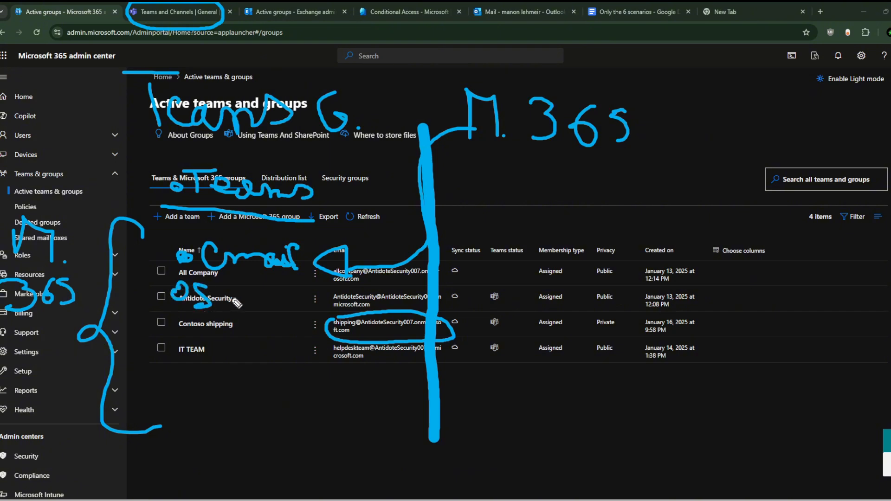
{"action": "mouse_move", "coordinate": [232, 274]}
{"action": "left_mouse_down"}
{"action": "mouse_move", "coordinate": [228, 309]}
{"action": "mouse_move", "coordinate": [311, 300]}
{"action": "left_mouse_up"}
{"action": "mouse_move", "coordinate": [176, 342]}
{"action": "left_mouse_down"}
{"action": "mouse_move", "coordinate": [188, 340]}
{"action": "mouse_move", "coordinate": [184, 351]}
{"action": "left_mouse_up"}
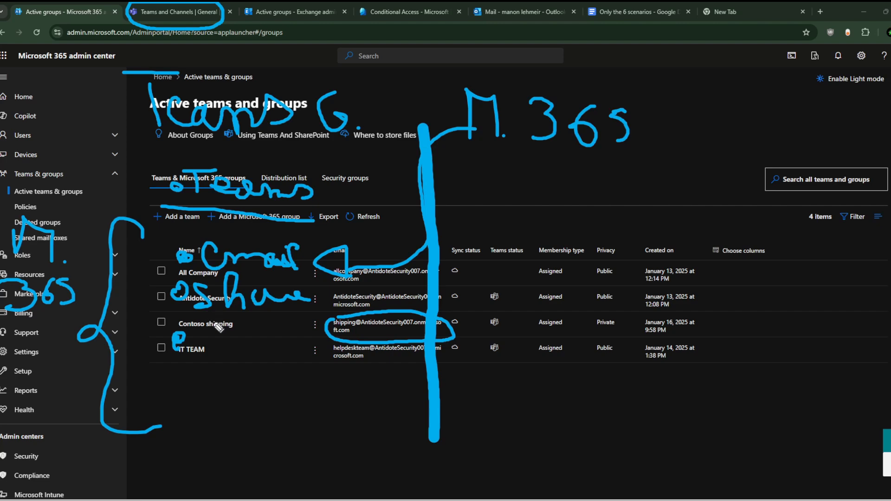
{"action": "mouse_move", "coordinate": [212, 324]}
{"action": "left_mouse_down"}
{"action": "mouse_move", "coordinate": [199, 346]}
{"action": "mouse_move", "coordinate": [298, 348]}
{"action": "mouse_move", "coordinate": [338, 365]}
{"action": "left_mouse_up"}
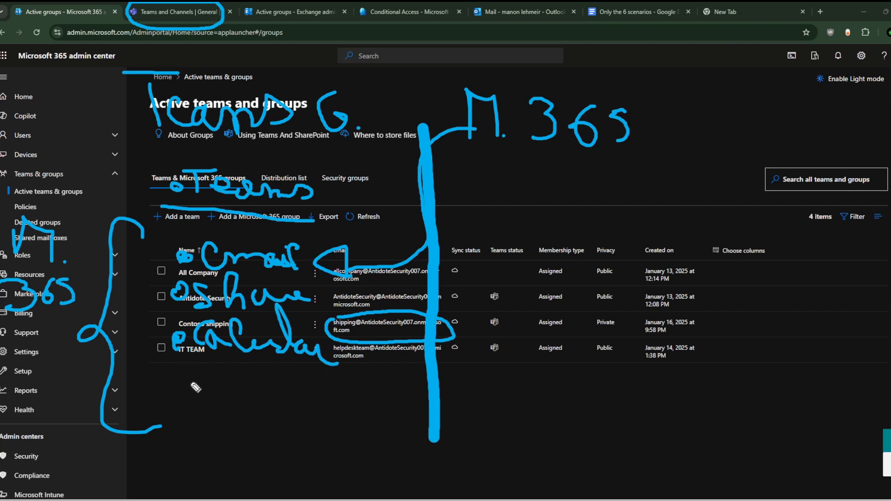
{"action": "left_click_drag", "start_coordinate": [178, 386], "coordinate": [239, 382]}
{"action": "left_click_drag", "start_coordinate": [250, 384], "coordinate": [264, 386]}
{"action": "left_click", "coordinate": [290, 389]}
{"action": "left_click_drag", "start_coordinate": [180, 406], "coordinate": [178, 407]}
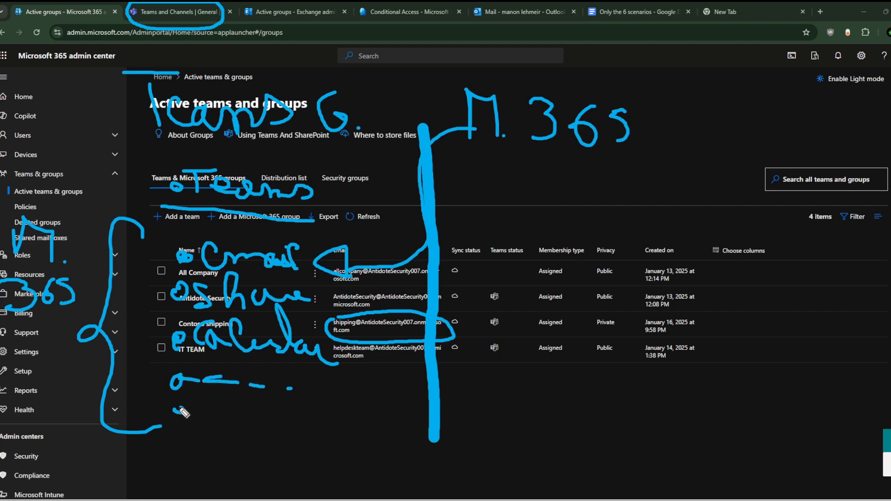
Step: Complete the second heading as "M. 365 G." and handwrite an underlined "Teams" beneath it
{"action": "mouse_move", "coordinate": [693, 104]}
{"action": "left_mouse_down"}
{"action": "mouse_move", "coordinate": [676, 135]}
{"action": "mouse_move", "coordinate": [715, 146]}
{"action": "left_mouse_up"}
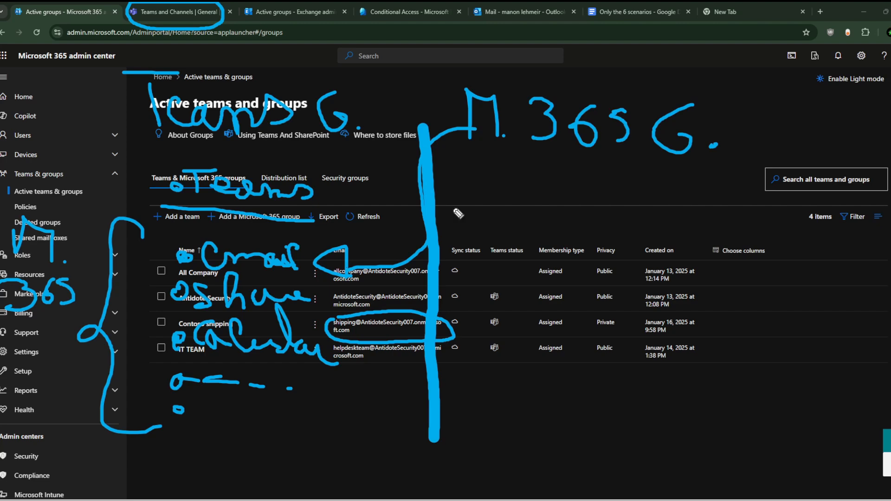
{"action": "left_click_drag", "start_coordinate": [437, 203], "coordinate": [627, 218]}
{"action": "left_click_drag", "start_coordinate": [478, 181], "coordinate": [494, 182]}
{"action": "mouse_move", "coordinate": [467, 177]}
{"action": "left_mouse_down"}
{"action": "mouse_move", "coordinate": [527, 172]}
{"action": "mouse_move", "coordinate": [515, 182]}
{"action": "mouse_move", "coordinate": [527, 199]}
{"action": "mouse_move", "coordinate": [603, 195]}
{"action": "mouse_move", "coordinate": [623, 207]}
{"action": "left_mouse_up"}
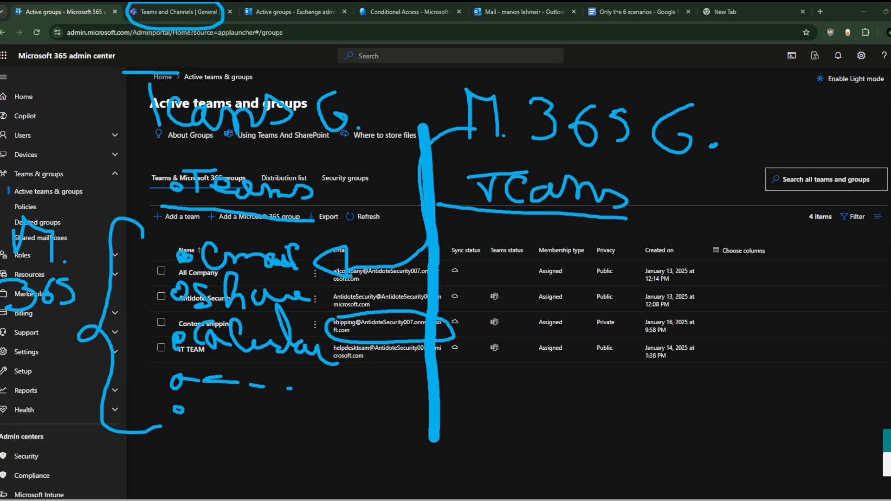
Step: In pink, cross out "Teams" under the "M. 365 G." heading and handwrite email, share and calendar entries below it
{"action": "left_click_drag", "start_coordinate": [482, 211], "coordinate": [619, 170]}
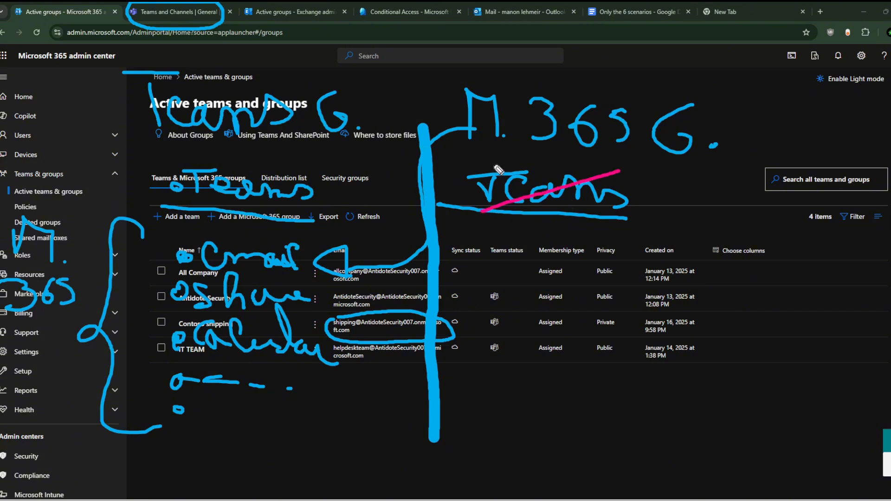
{"action": "left_click_drag", "start_coordinate": [493, 164], "coordinate": [595, 232]}
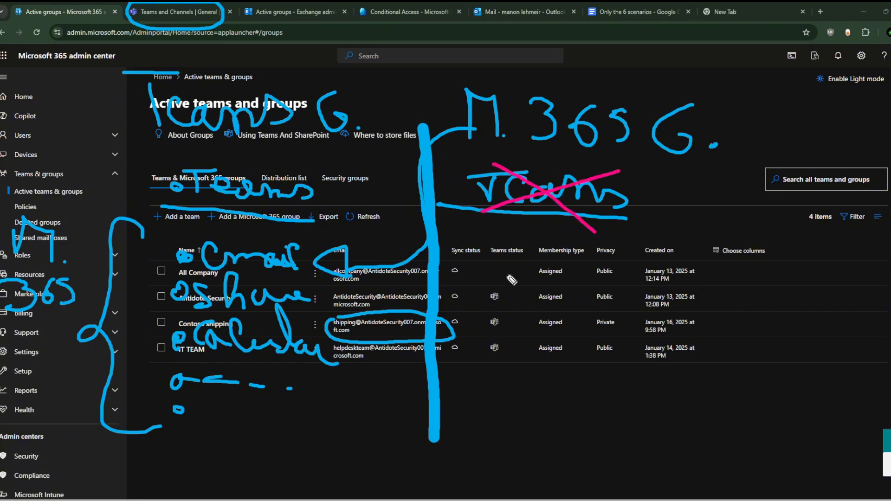
{"action": "mouse_move", "coordinate": [495, 265]}
{"action": "left_mouse_down"}
{"action": "mouse_move", "coordinate": [525, 273]}
{"action": "mouse_move", "coordinate": [555, 259]}
{"action": "mouse_move", "coordinate": [588, 280]}
{"action": "mouse_move", "coordinate": [591, 262]}
{"action": "mouse_move", "coordinate": [613, 283]}
{"action": "left_mouse_up"}
{"action": "left_click", "coordinate": [487, 313]}
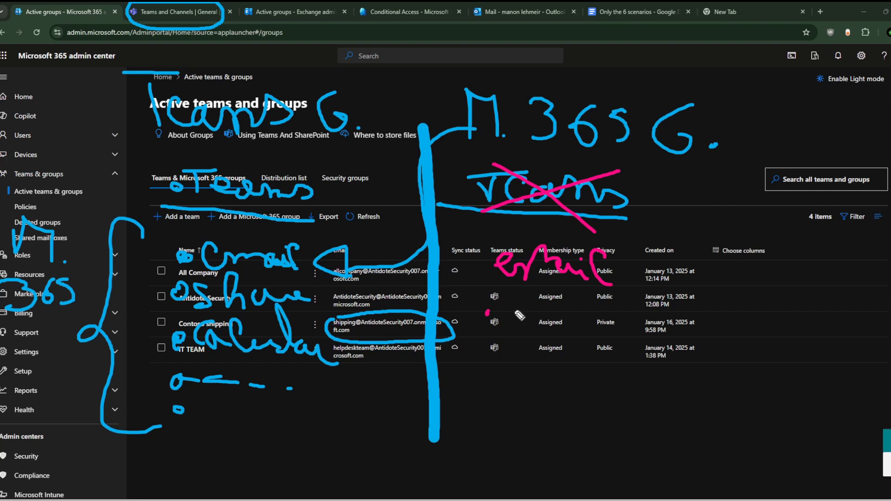
{"action": "mouse_move", "coordinate": [505, 319]}
{"action": "left_mouse_down"}
{"action": "mouse_move", "coordinate": [521, 317]}
{"action": "mouse_move", "coordinate": [511, 319]}
{"action": "left_mouse_up"}
{"action": "mouse_move", "coordinate": [540, 309]}
{"action": "left_mouse_down"}
{"action": "mouse_move", "coordinate": [547, 300]}
{"action": "mouse_move", "coordinate": [548, 314]}
{"action": "mouse_move", "coordinate": [576, 312]}
{"action": "mouse_move", "coordinate": [562, 305]}
{"action": "left_mouse_up"}
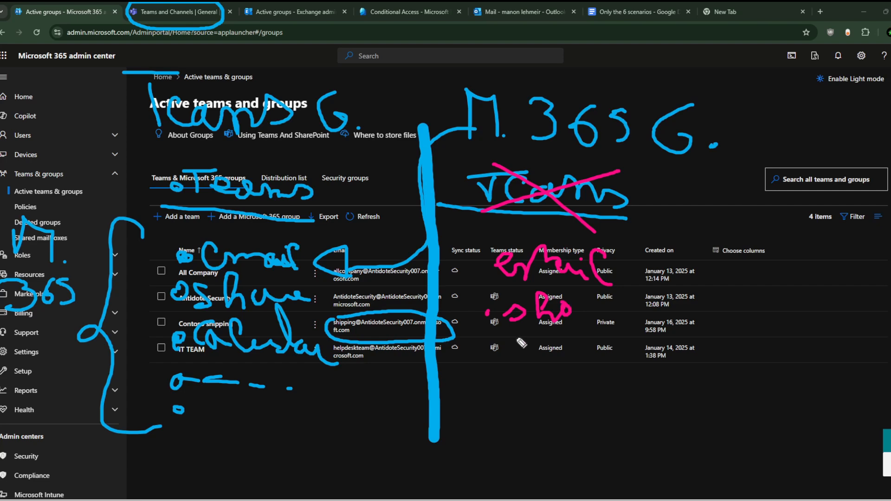
{"action": "left_click", "coordinate": [489, 346]}
{"action": "mouse_move", "coordinate": [517, 343]}
{"action": "left_mouse_down"}
{"action": "mouse_move", "coordinate": [512, 369]}
{"action": "mouse_move", "coordinate": [532, 356]}
{"action": "mouse_move", "coordinate": [546, 371]}
{"action": "mouse_move", "coordinate": [578, 341]}
{"action": "mouse_move", "coordinate": [554, 364]}
{"action": "mouse_move", "coordinate": [617, 367]}
{"action": "mouse_move", "coordinate": [628, 341]}
{"action": "left_mouse_up"}
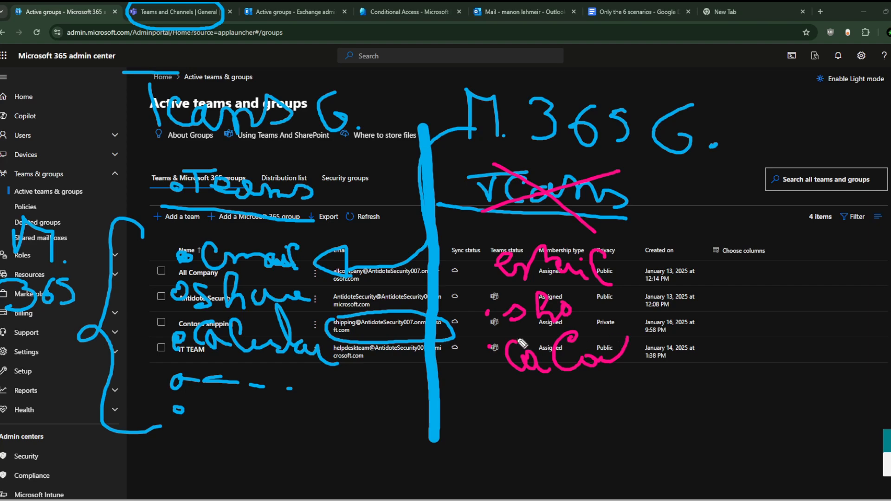
{"action": "left_click_drag", "start_coordinate": [567, 309], "coordinate": [585, 327]}
Step: Erase all annotations from the groups page, including the circle around the Teams browser tab
{"action": "mouse_move", "coordinate": [596, 311]}
{"action": "left_mouse_down"}
{"action": "mouse_move", "coordinate": [610, 371]}
{"action": "mouse_move", "coordinate": [552, 302]}
{"action": "mouse_move", "coordinate": [503, 394]}
{"action": "mouse_move", "coordinate": [524, 306]}
{"action": "mouse_move", "coordinate": [499, 290]}
{"action": "mouse_move", "coordinate": [470, 340]}
{"action": "mouse_move", "coordinate": [513, 167]}
{"action": "mouse_move", "coordinate": [519, 204]}
{"action": "mouse_move", "coordinate": [482, 321]}
{"action": "mouse_move", "coordinate": [494, 364]}
{"action": "mouse_move", "coordinate": [510, 145]}
{"action": "mouse_move", "coordinate": [715, 148]}
{"action": "mouse_move", "coordinate": [193, 116]}
{"action": "mouse_move", "coordinate": [353, 123]}
{"action": "mouse_move", "coordinate": [346, 135]}
{"action": "mouse_move", "coordinate": [100, 209]}
{"action": "mouse_move", "coordinate": [46, 293]}
{"action": "mouse_move", "coordinate": [69, 267]}
{"action": "mouse_move", "coordinate": [204, 252]}
{"action": "mouse_move", "coordinate": [193, 399]}
{"action": "mouse_move", "coordinate": [183, 413]}
{"action": "mouse_move", "coordinate": [229, 379]}
{"action": "mouse_move", "coordinate": [290, 394]}
{"action": "mouse_move", "coordinate": [337, 391]}
{"action": "mouse_move", "coordinate": [289, 398]}
{"action": "mouse_move", "coordinate": [313, 351]}
{"action": "mouse_move", "coordinate": [258, 322]}
{"action": "mouse_move", "coordinate": [320, 305]}
{"action": "mouse_move", "coordinate": [355, 244]}
{"action": "mouse_move", "coordinate": [263, 261]}
{"action": "mouse_move", "coordinate": [285, 263]}
{"action": "mouse_move", "coordinate": [235, 175]}
{"action": "mouse_move", "coordinate": [218, 178]}
{"action": "left_mouse_up"}
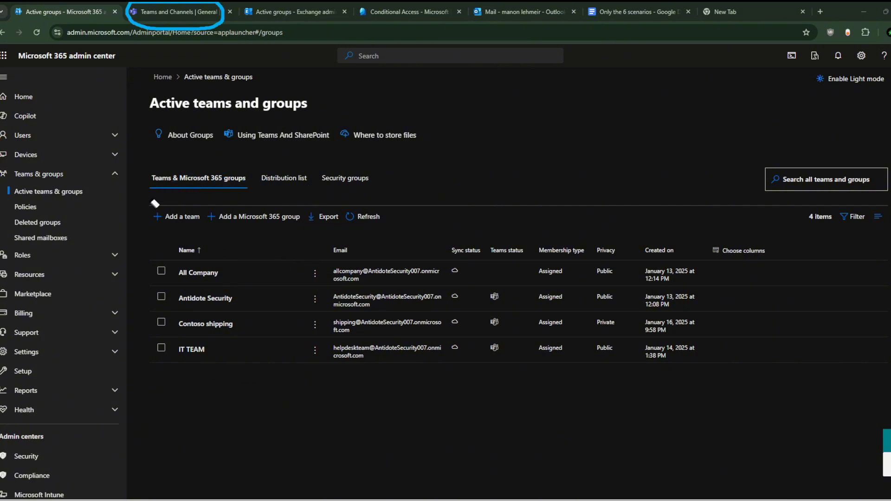
{"action": "left_click", "coordinate": [212, 7]}
{"action": "mouse_move", "coordinate": [873, 119]}
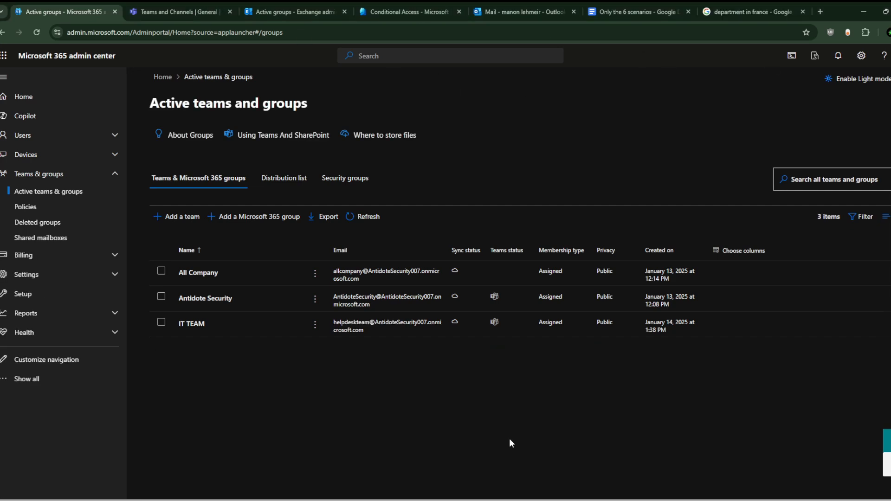
Step: Start a new Microsoft 365 group named "Science Department" with the description "This is for scientist"
{"action": "left_click", "coordinate": [263, 221]}
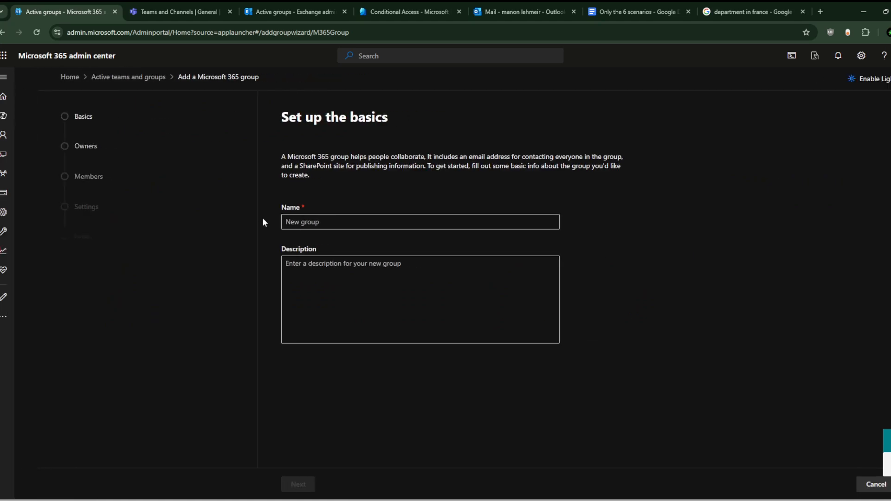
{"action": "left_click", "coordinate": [331, 222]}
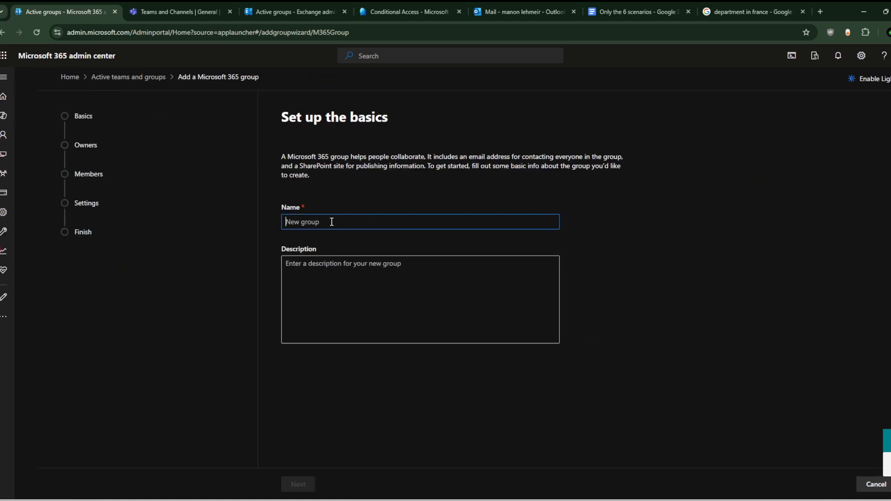
{"action": "type", "text": "Science Department"}
{"action": "left_click", "coordinate": [328, 279]}
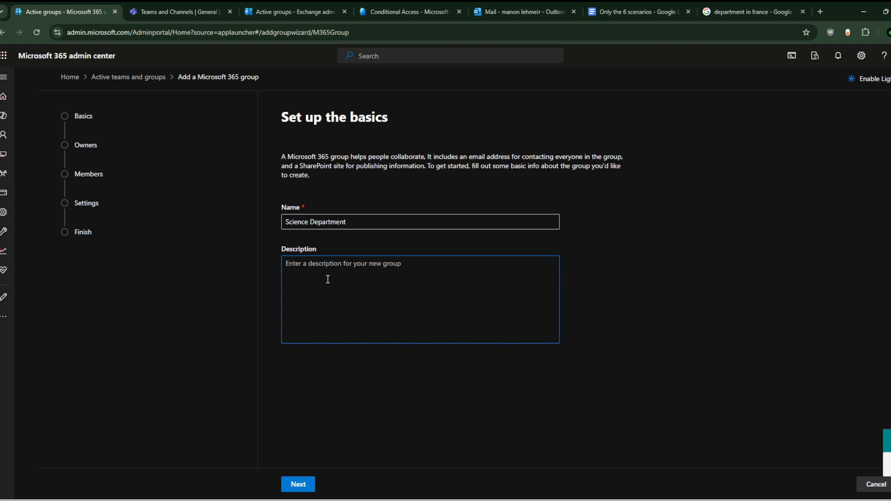
{"action": "type", "text": "This is for"}
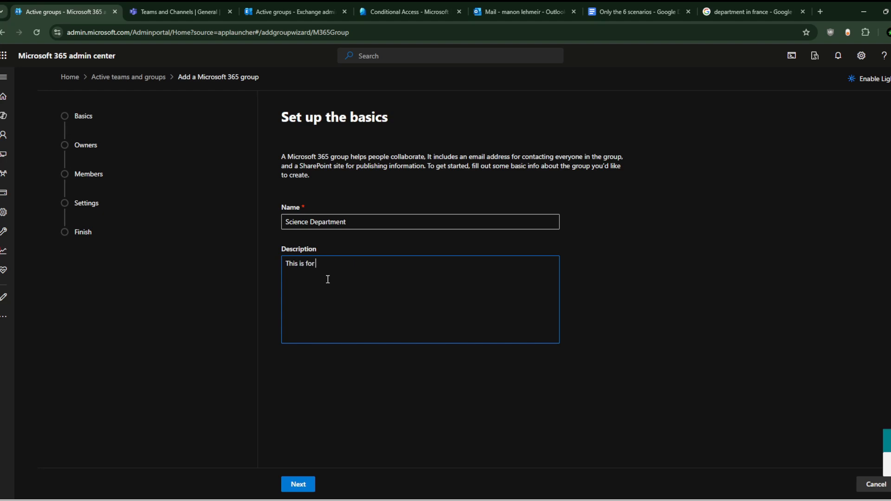
{"action": "type", "text": " scientist"}
{"action": "left_click", "coordinate": [304, 480]}
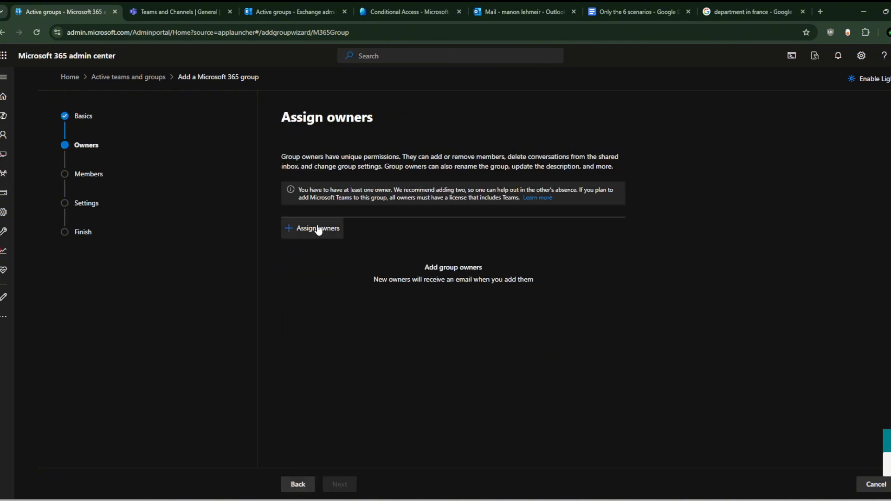
Step: Assign the third listed user as the group's owner and proceed to the members stage
{"action": "left_click", "coordinate": [318, 229]}
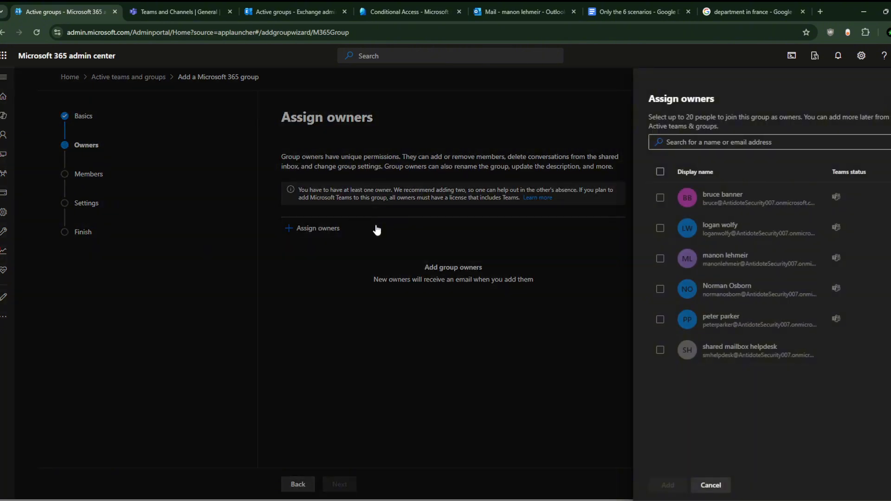
{"action": "left_click", "coordinate": [659, 258]}
{"action": "left_click", "coordinate": [674, 485]}
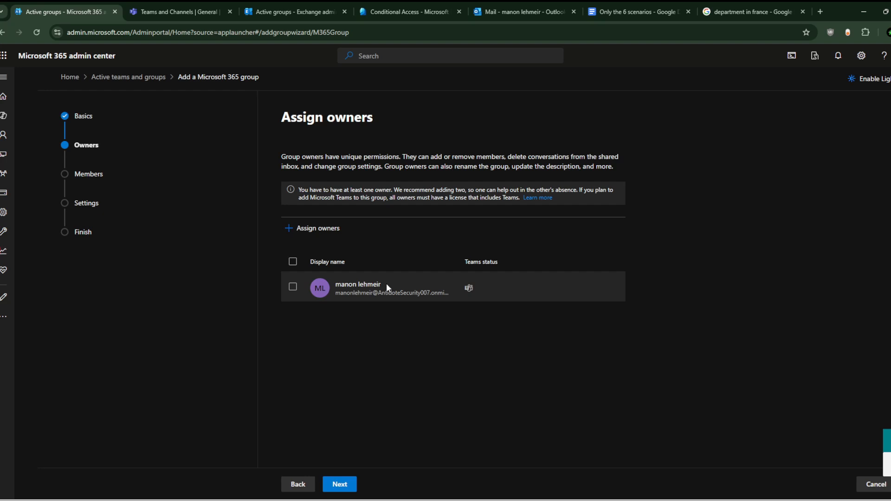
{"action": "left_click", "coordinate": [350, 488]}
Step: Add the first and fourth listed users as members of the group and proceed to the settings stage
{"action": "left_click", "coordinate": [310, 212]}
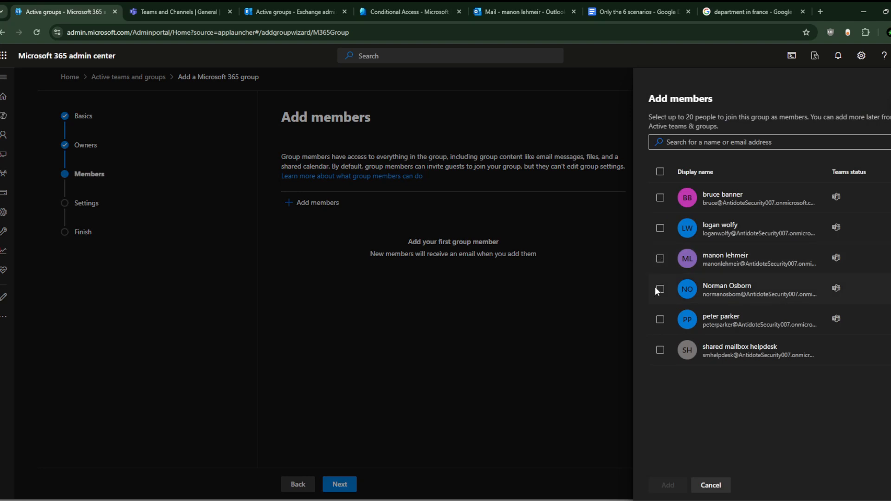
{"action": "left_click", "coordinate": [656, 287]}
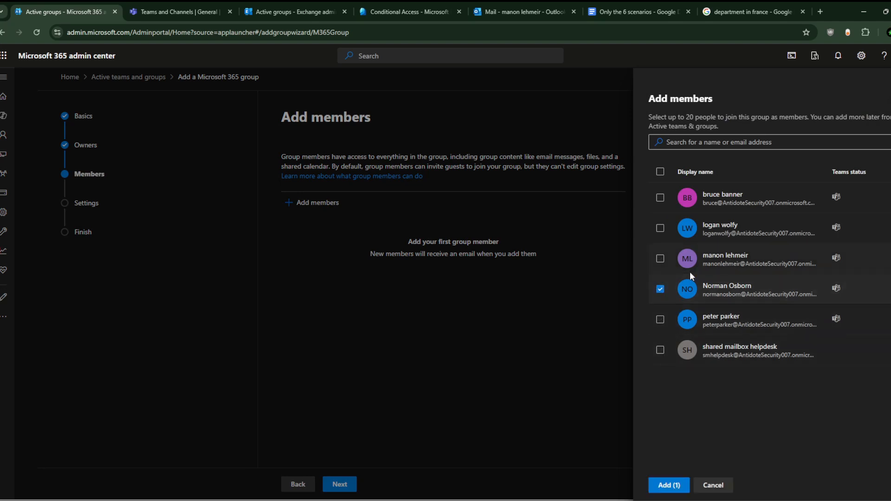
{"action": "left_click", "coordinate": [660, 199]}
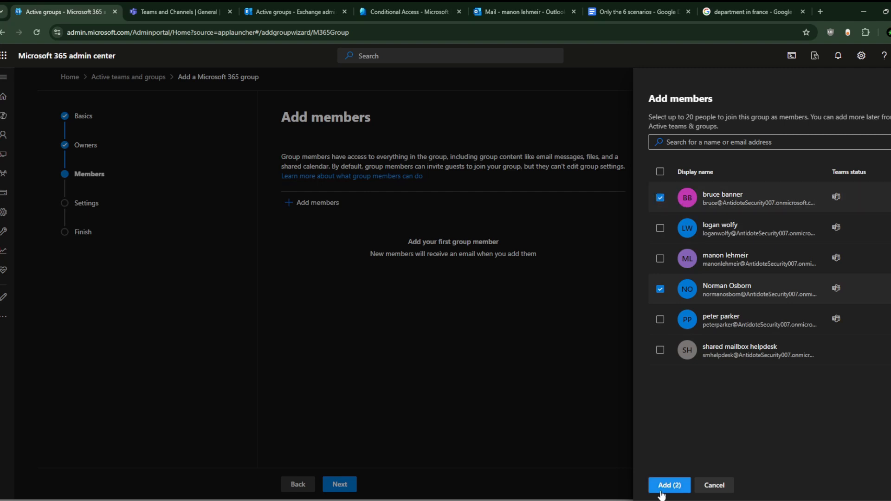
{"action": "left_click", "coordinate": [668, 485]}
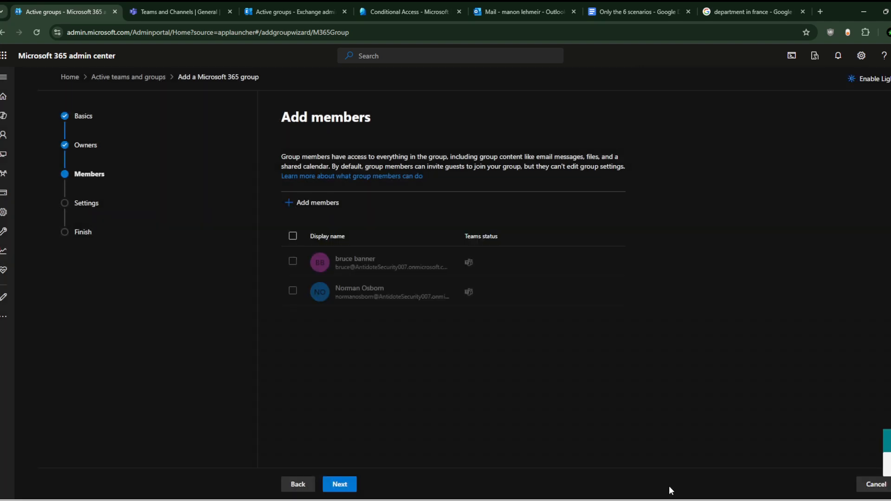
{"action": "left_click", "coordinate": [340, 485]}
Step: Set the group email address prefix to "sciencedept", keeping it lowercase and without spaces
{"action": "left_click", "coordinate": [379, 229]}
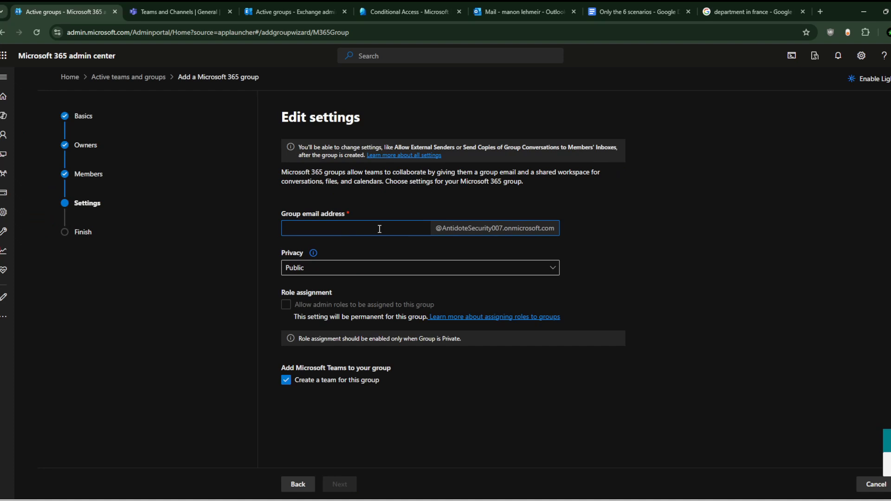
{"action": "type", "text": "Science Department"}
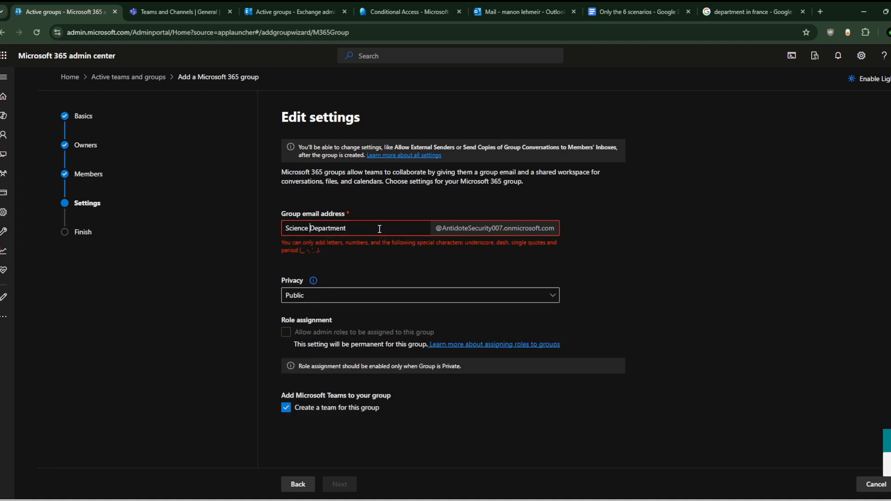
{"action": "key", "text": "BackSpace"}
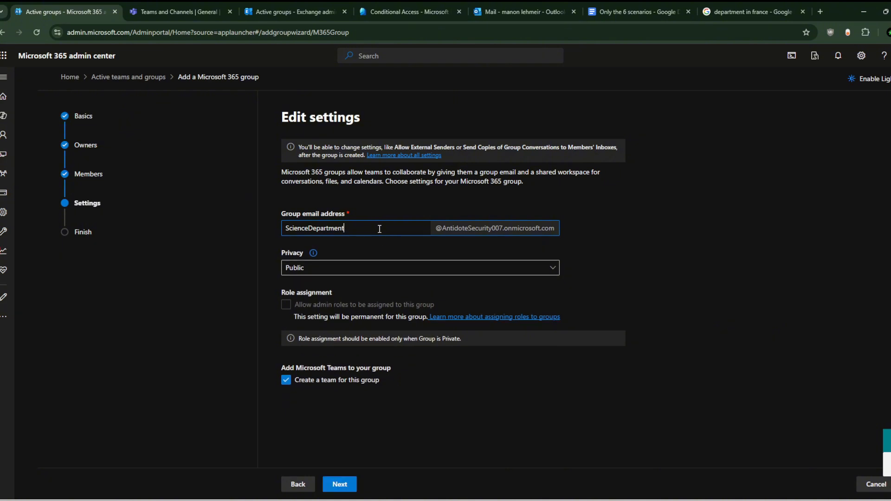
{"action": "key", "text": "BackSpace"}
{"action": "key", "text": "BackSpace"}
{"action": "key", "text": "BackSpace"}
{"action": "key", "text": "BackSpace"}
{"action": "key", "text": "BackSpace"}
{"action": "key", "text": "BackSpace"}
{"action": "key", "text": "BackSpace"}
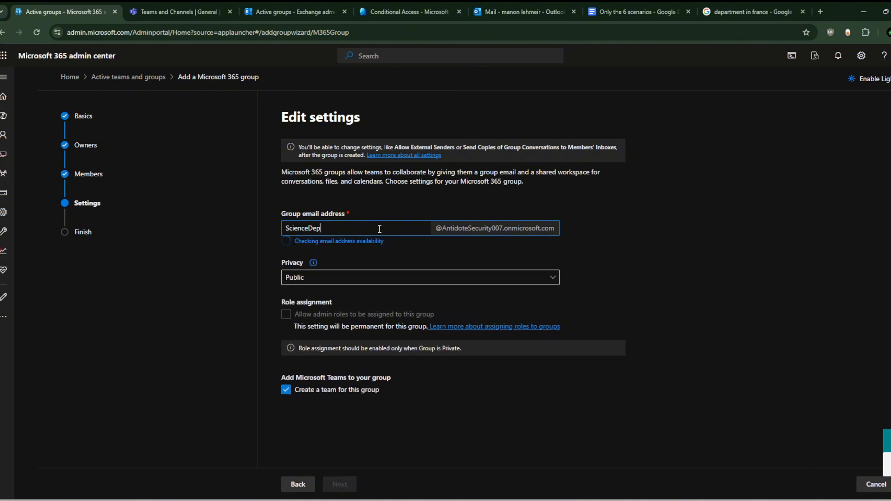
{"action": "type", "text": "t"}
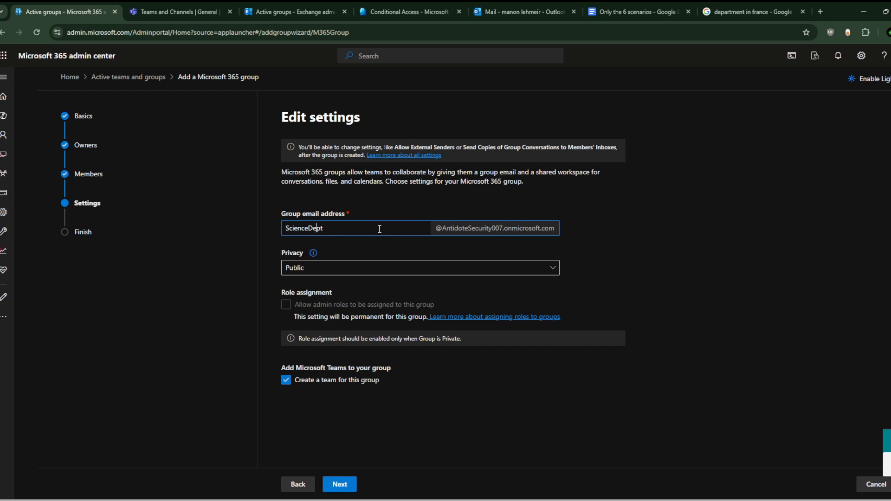
{"action": "key", "text": "BackSpace"}
{"action": "type", "text": "d"}
{"action": "key", "text": "BackSpace"}
{"action": "type", "text": "d"}
{"action": "key", "text": "BackSpace"}
{"action": "type", "text": "s"}
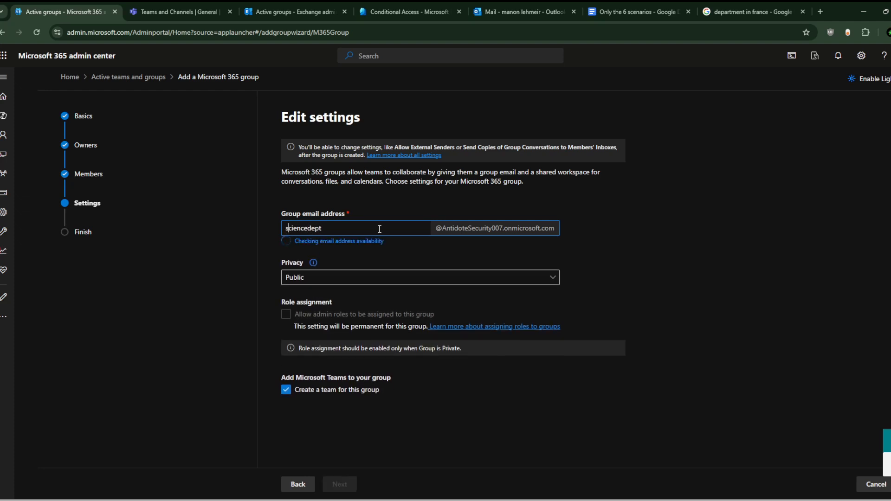
{"action": "left_click", "coordinate": [374, 228]}
{"action": "left_click", "coordinate": [421, 248]}
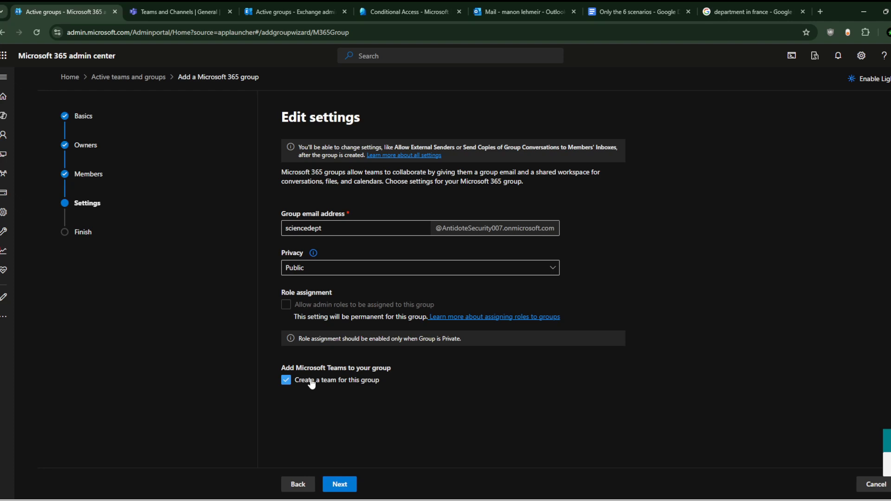
Step: Turn off creating a team for this group, create the Science Department group and return to the groups list
{"action": "left_click", "coordinate": [297, 385]}
{"action": "left_click", "coordinate": [302, 383]}
{"action": "left_click", "coordinate": [302, 383]}
{"action": "left_click", "coordinate": [352, 482]}
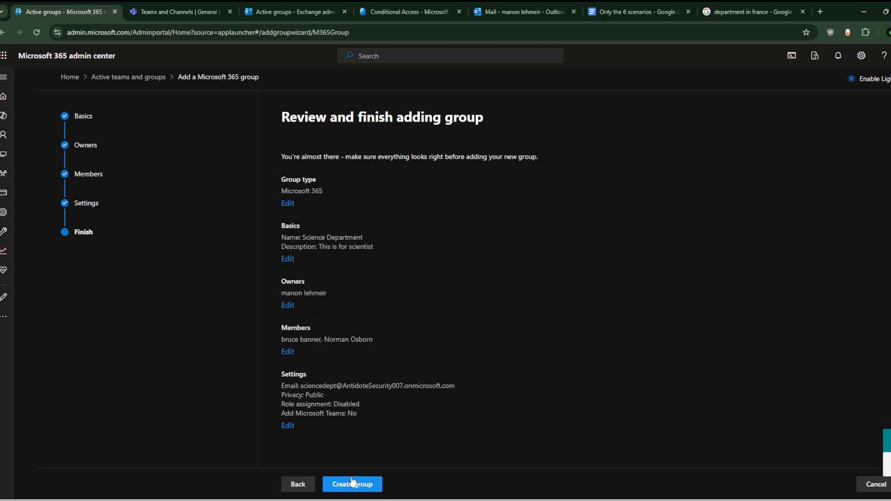
{"action": "left_click", "coordinate": [353, 482]}
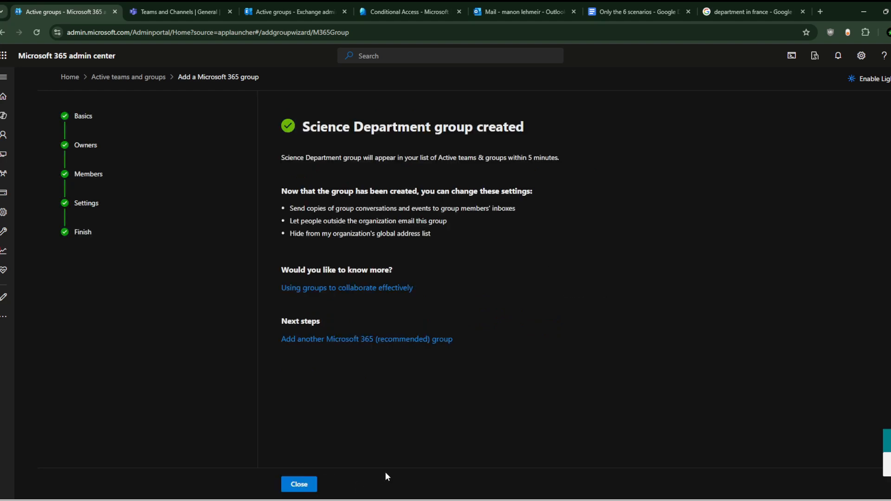
{"action": "left_click", "coordinate": [302, 484]}
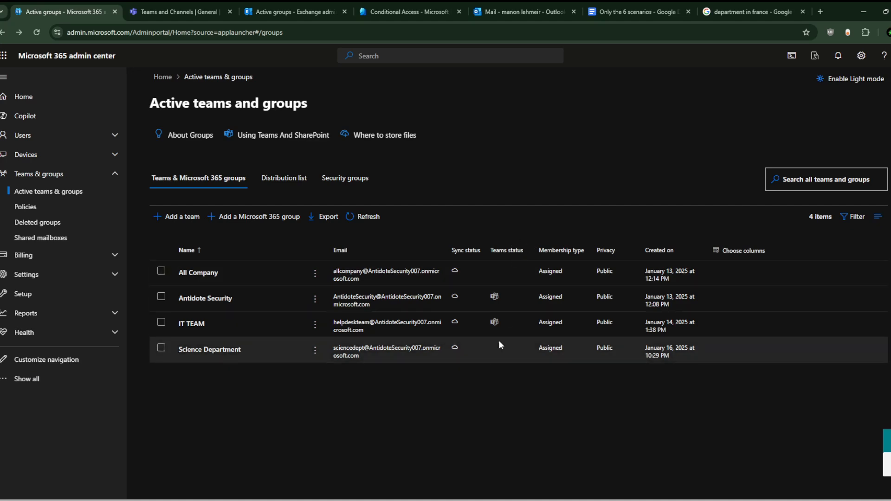
Step: Reload the Microsoft Teams web app and return to the active groups list in the Microsoft 365 admin center
{"action": "mouse_move", "coordinate": [498, 347]}
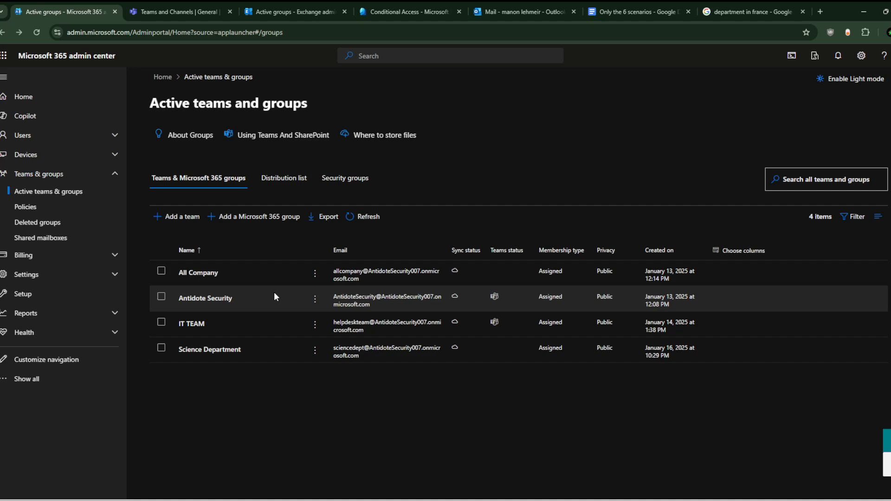
{"action": "left_click", "coordinate": [186, 9]}
{"action": "key", "text": "F5"}
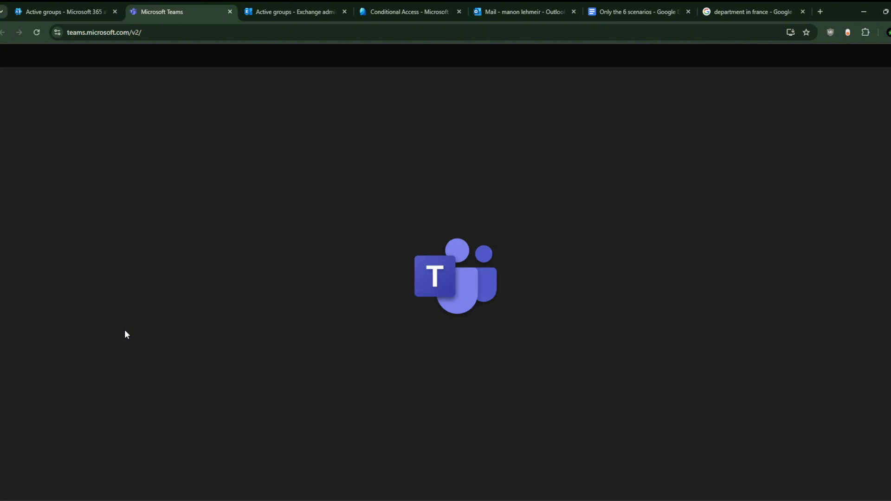
{"action": "left_click", "coordinate": [88, 6]}
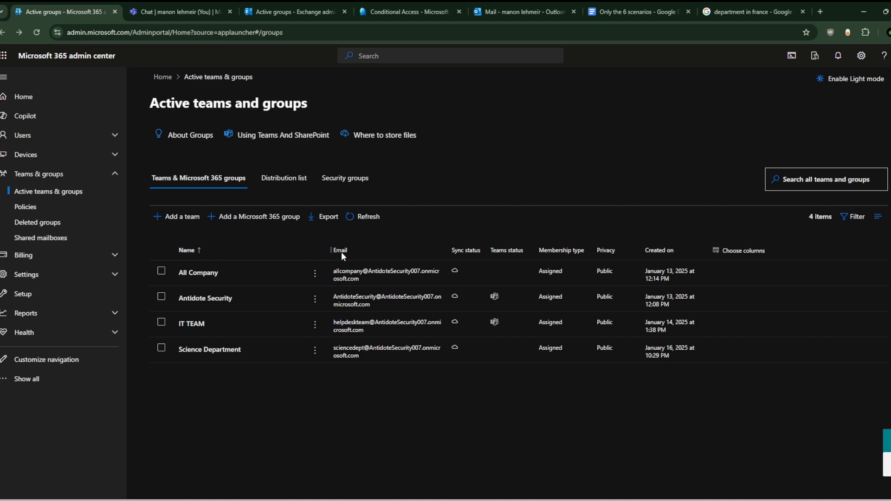
Step: In Microsoft Teams, create a team from the existing Science Department group, and collapse and re-expand its channel list
{"action": "left_click", "coordinate": [176, 11]}
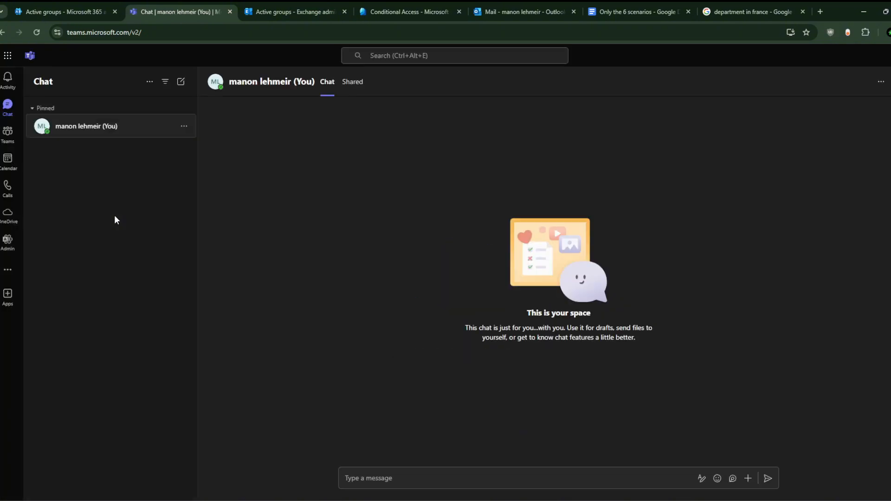
{"action": "left_click", "coordinate": [13, 145]}
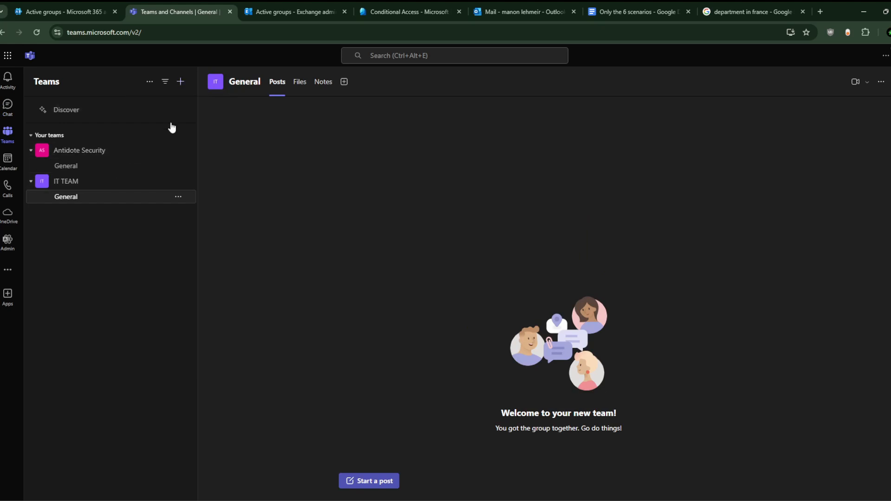
{"action": "left_click", "coordinate": [181, 82]}
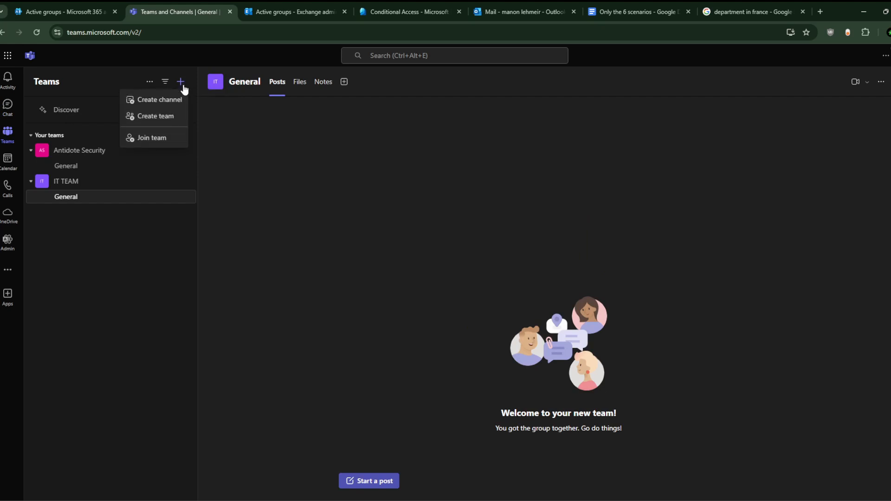
{"action": "left_click", "coordinate": [178, 117]}
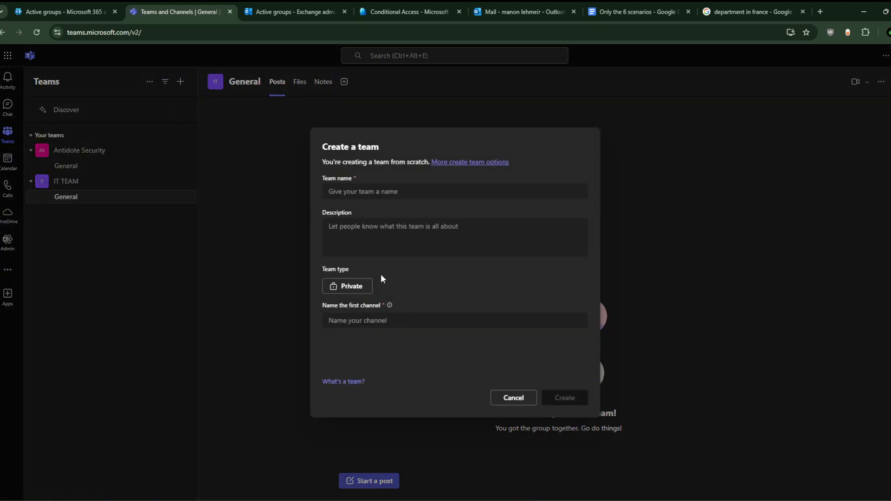
{"action": "left_click", "coordinate": [485, 162]}
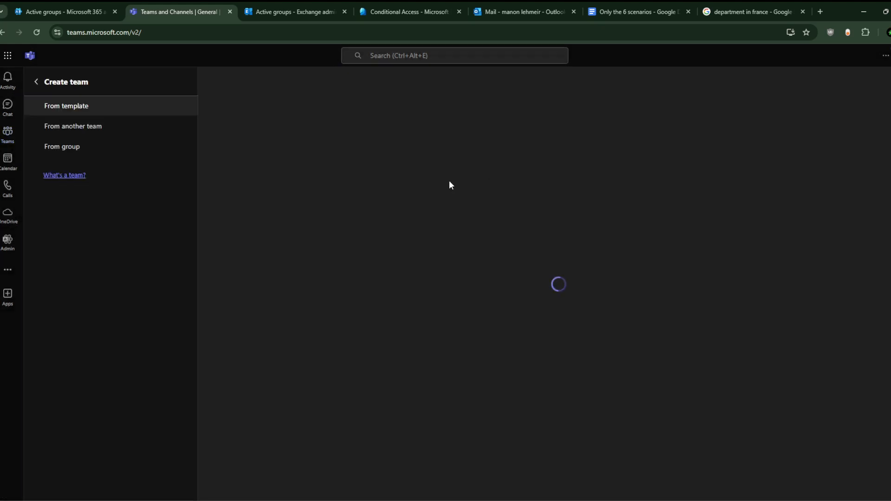
{"action": "left_click", "coordinate": [137, 148]}
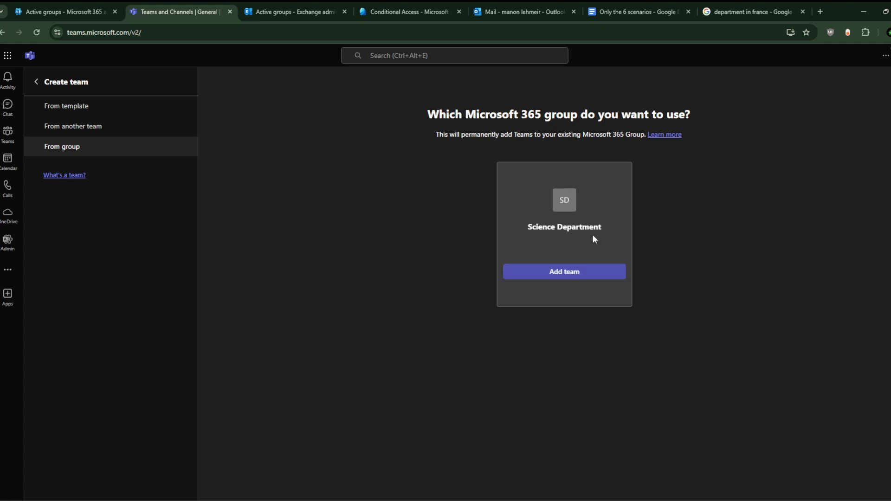
{"action": "left_click", "coordinate": [585, 272]}
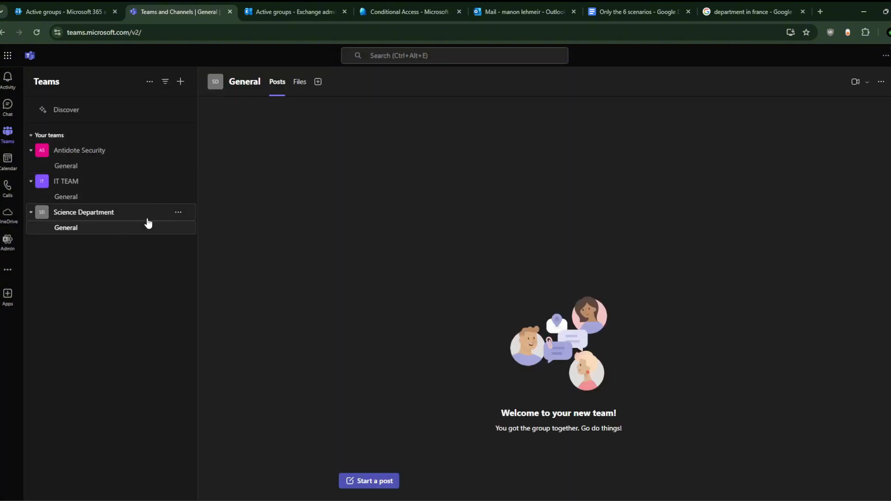
{"action": "left_click", "coordinate": [119, 215]}
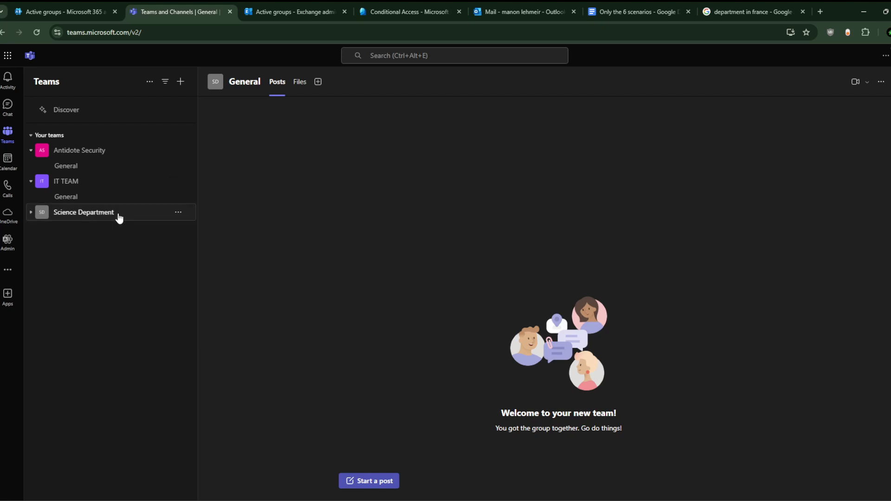
{"action": "left_click", "coordinate": [154, 214]}
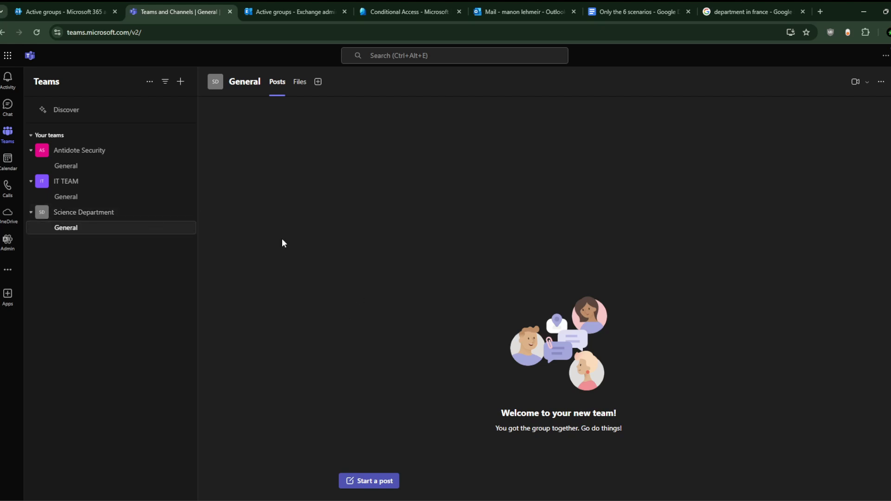
Step: View the Exchange admin center's rules page, and return by way of Teams to the Microsoft 365 admin center's groups list
{"action": "left_click", "coordinate": [288, 4]}
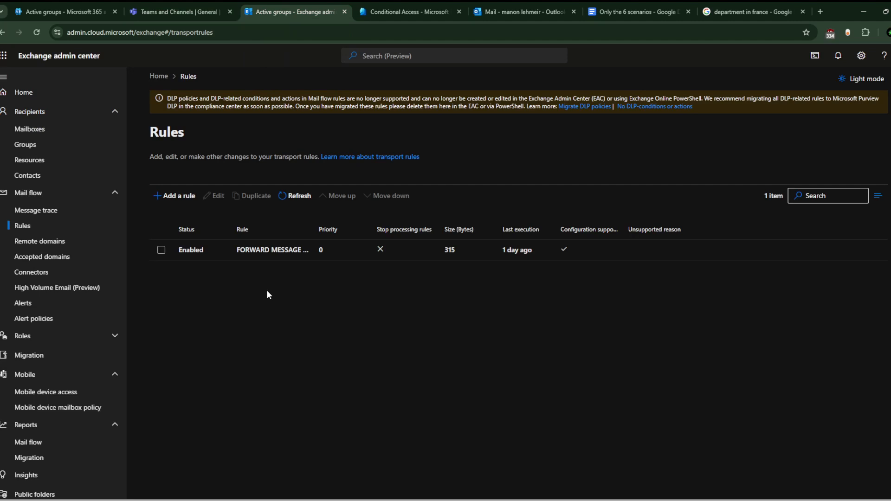
{"action": "left_click", "coordinate": [192, 4]}
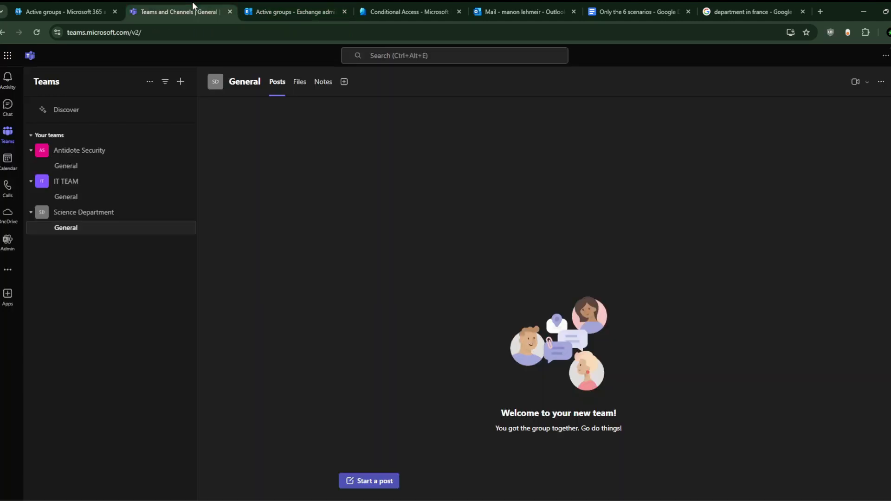
{"action": "left_click", "coordinate": [73, 2]}
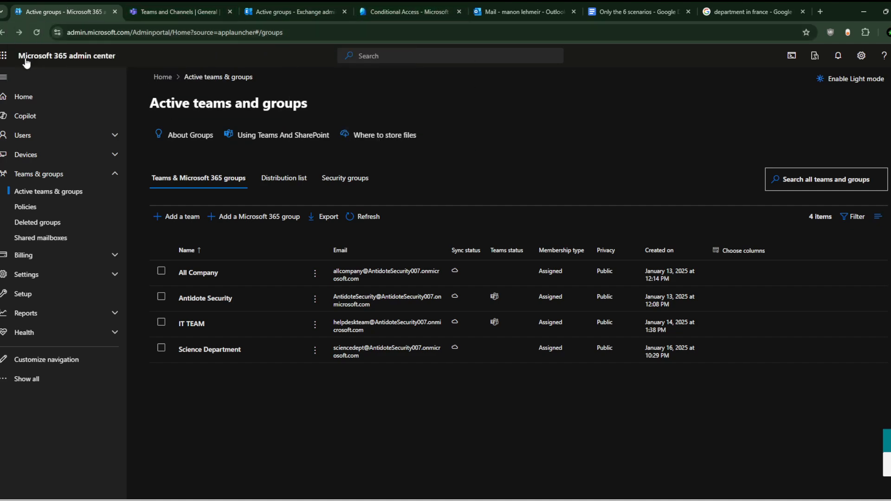
Step: Show all navigation entries of the Microsoft 365 admin center and open the Security admin center
{"action": "left_click", "coordinate": [26, 378]}
{"action": "scroll", "coordinate": [25, 371], "scroll_direction": "down", "scroll_amount": 3}
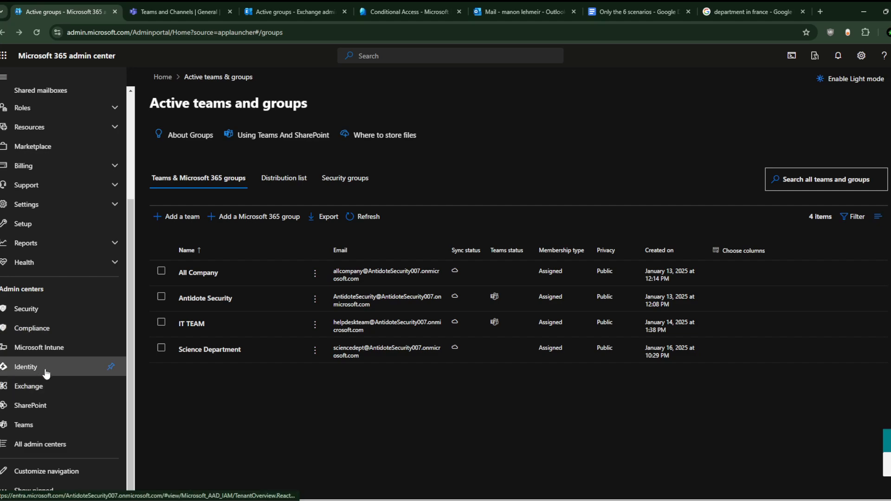
{"action": "left_click", "coordinate": [78, 312]}
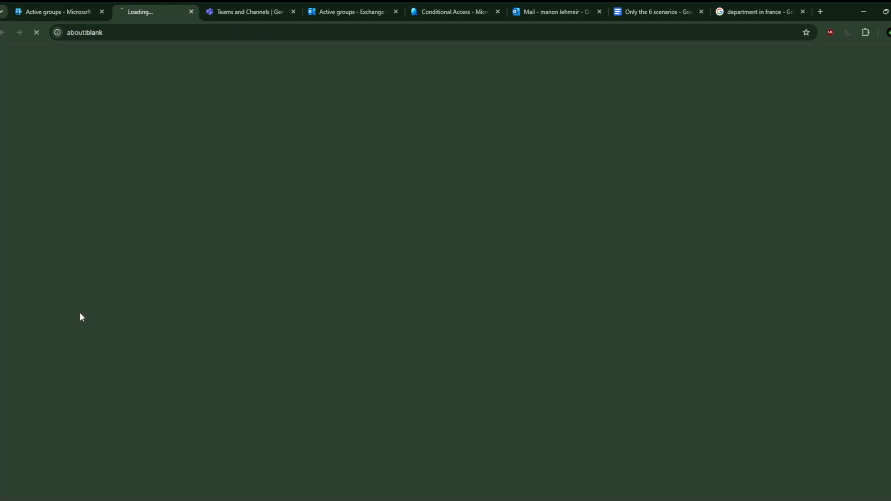
Step: Revisit the active groups list and the Outlook mail page, finishing on the Exchange admin center's mail flow rules
{"action": "left_click", "coordinate": [72, 2]}
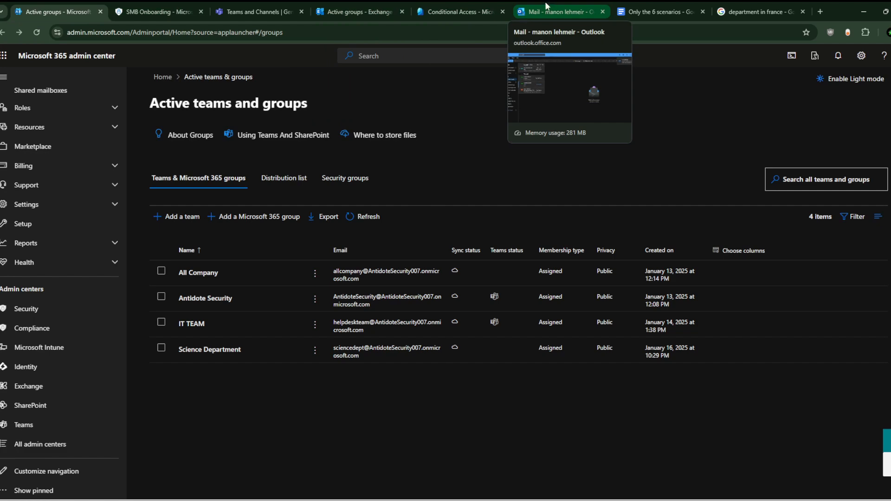
{"action": "left_click", "coordinate": [559, 10]}
{"action": "left_click", "coordinate": [344, 10]}
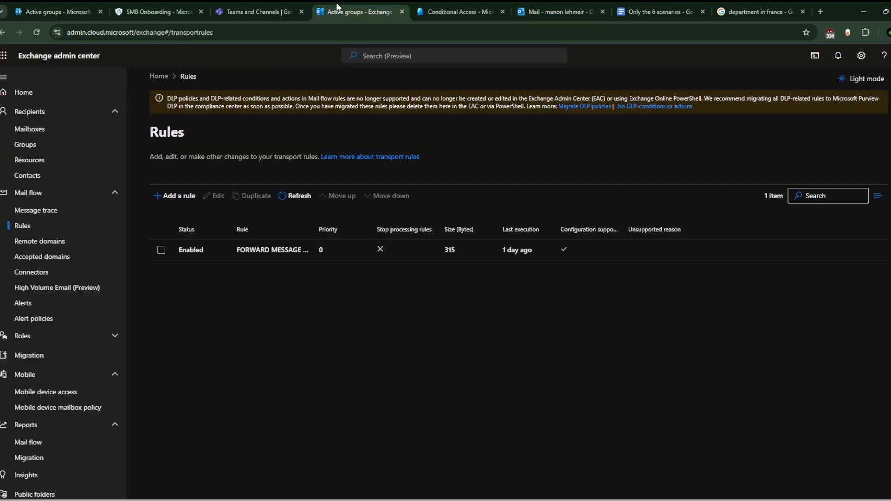
{"action": "left_click", "coordinate": [81, 4]}
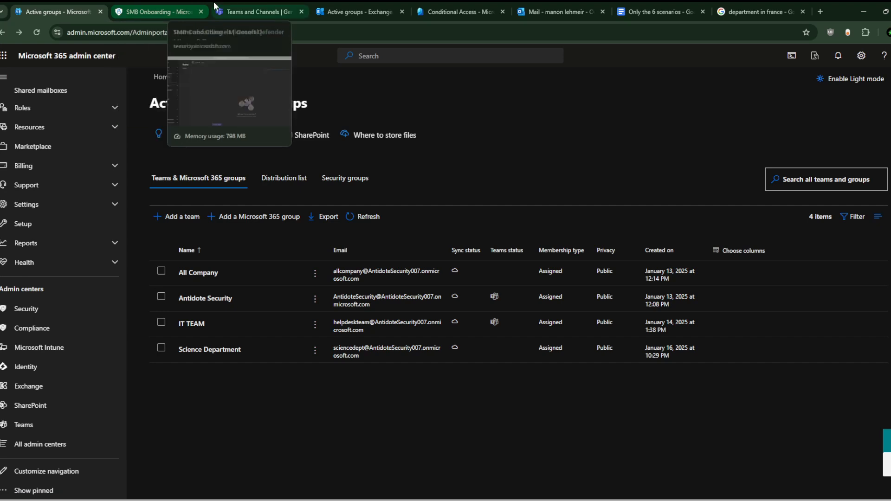
{"action": "left_click", "coordinate": [370, 4]}
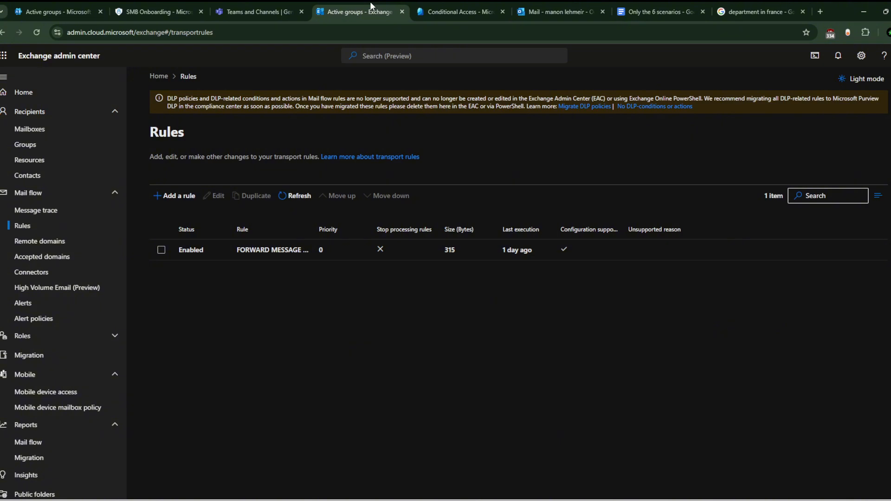
Step: Open the Exchange admin center's Groups page, look over its navigation entries, and collapse the Mail flow section
{"action": "left_click", "coordinate": [55, 144]}
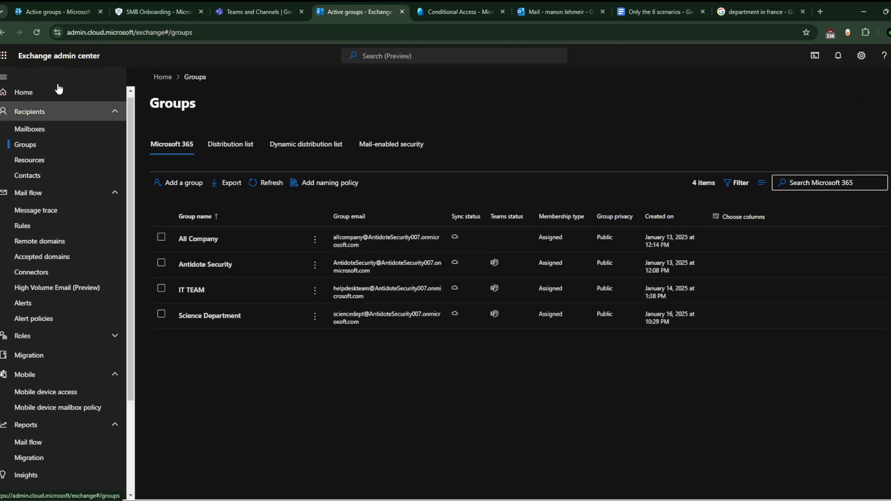
{"action": "scroll", "coordinate": [92, 271], "scroll_direction": "down", "scroll_amount": 3}
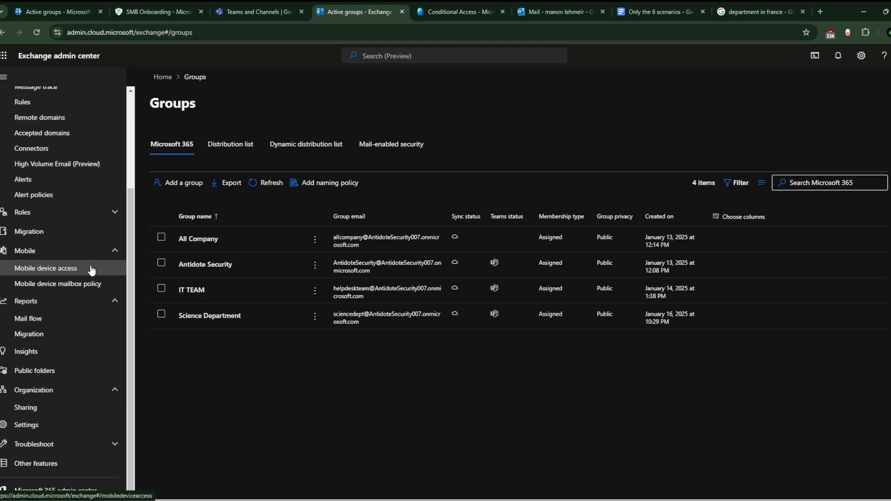
{"action": "scroll", "coordinate": [92, 265], "scroll_direction": "up", "scroll_amount": 3}
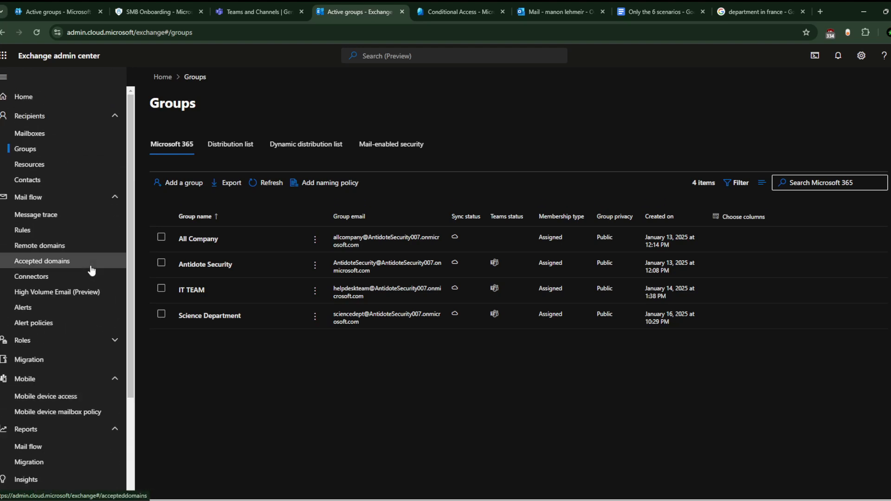
{"action": "left_click", "coordinate": [106, 198]}
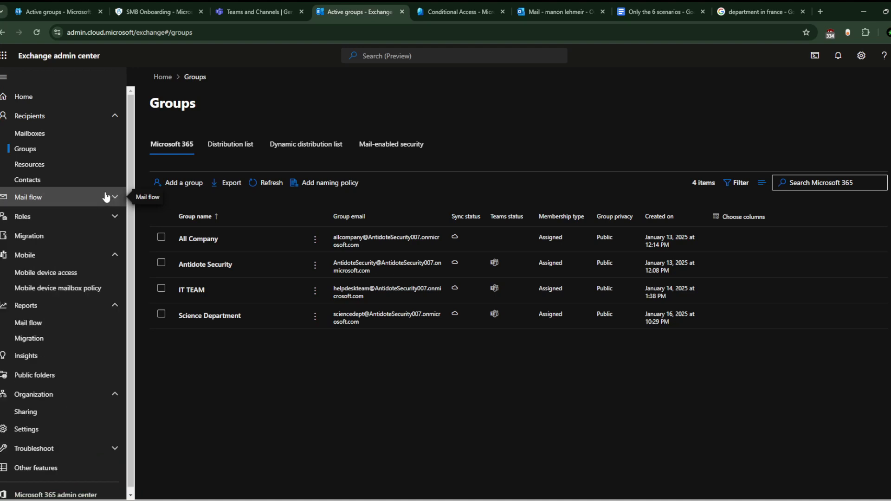
{"action": "left_click", "coordinate": [106, 197]}
{"action": "left_click", "coordinate": [51, 195]}
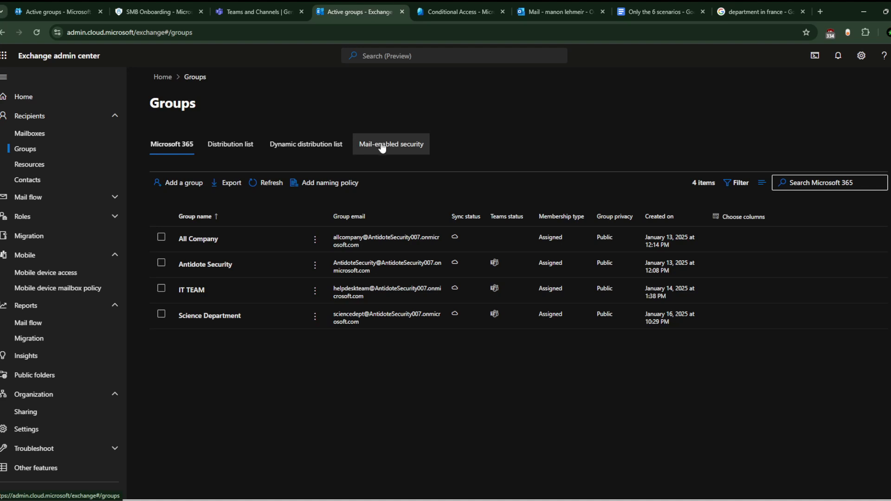
Step: View the details of the ALL NEW MEMBER dynamic distribution list, check the plain distribution lists, and return to the dynamic ones
{"action": "left_click", "coordinate": [292, 146]}
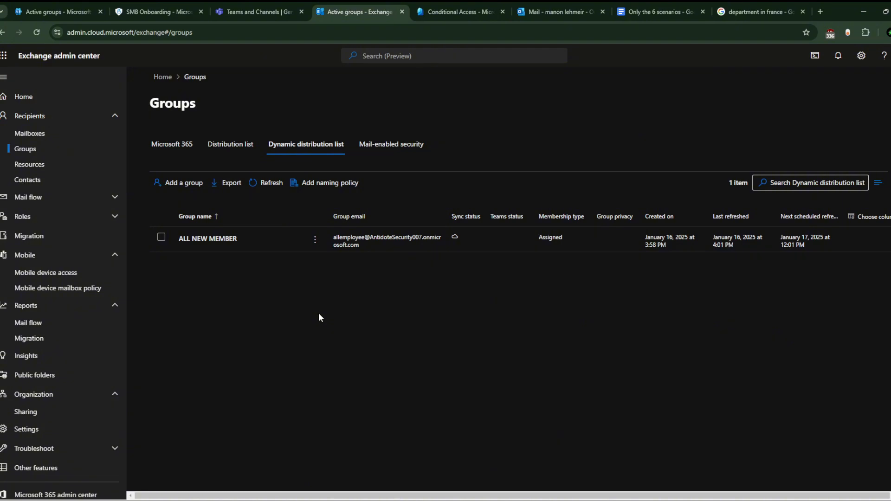
{"action": "left_click", "coordinate": [223, 239]}
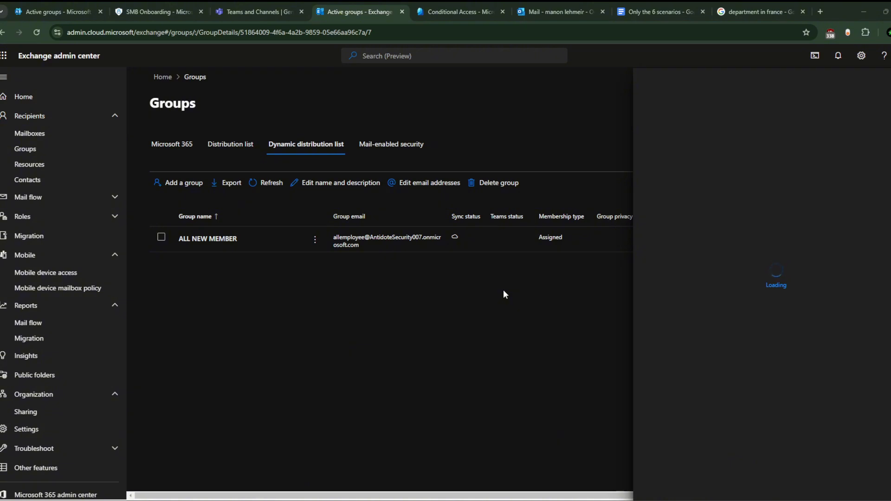
{"action": "left_click", "coordinate": [240, 241]}
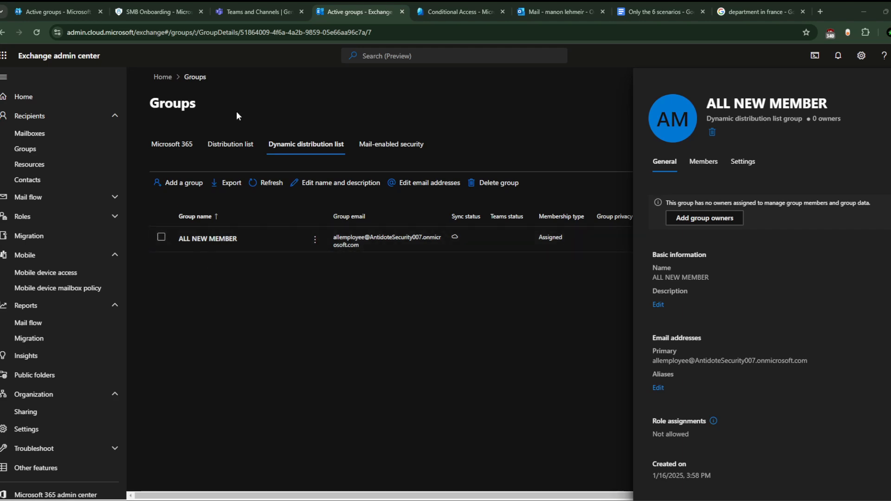
{"action": "left_click", "coordinate": [233, 146]}
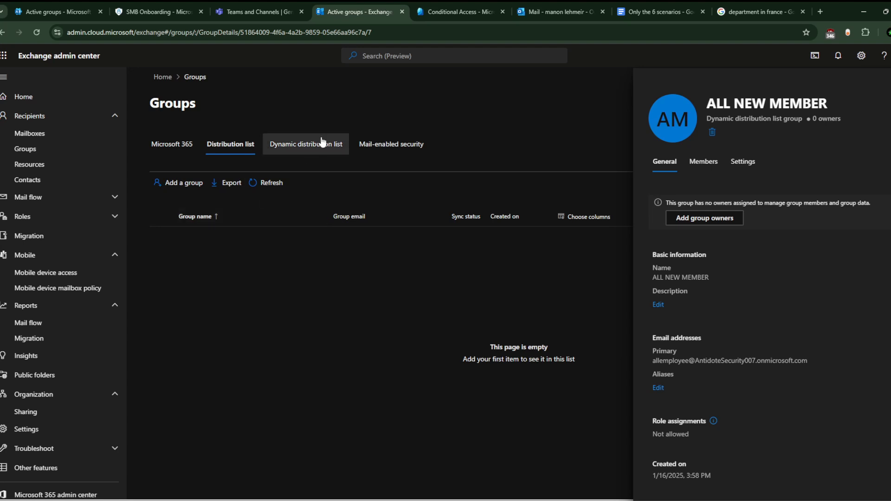
{"action": "left_click", "coordinate": [310, 150]}
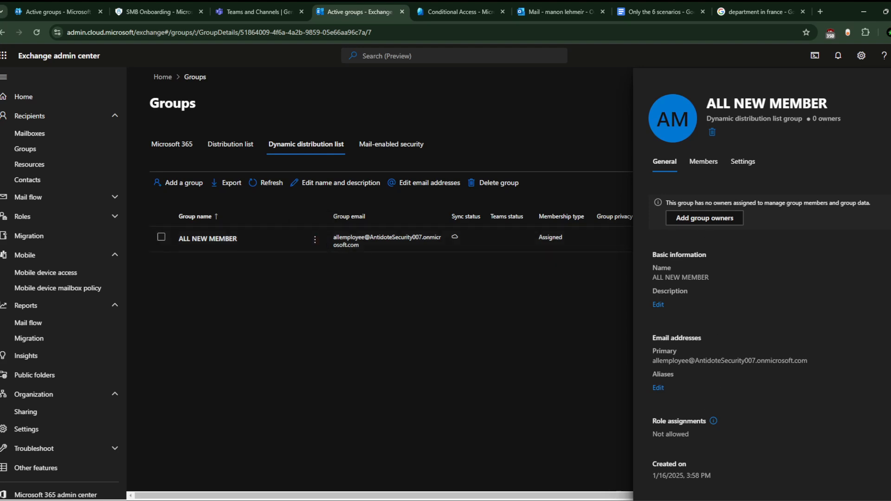
Step: Close the group details and start adding a group with Dynamic distribution as its type
{"action": "key", "text": "Escape"}
{"action": "left_click", "coordinate": [177, 183]}
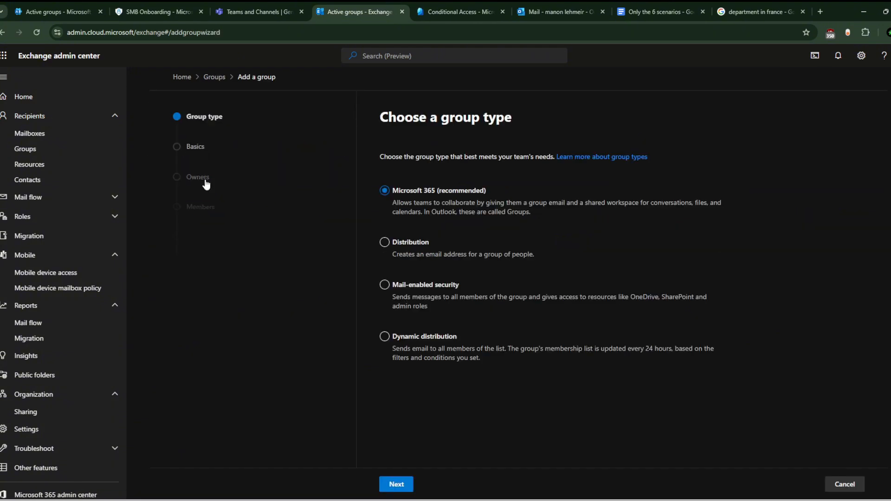
{"action": "left_click", "coordinate": [385, 242]}
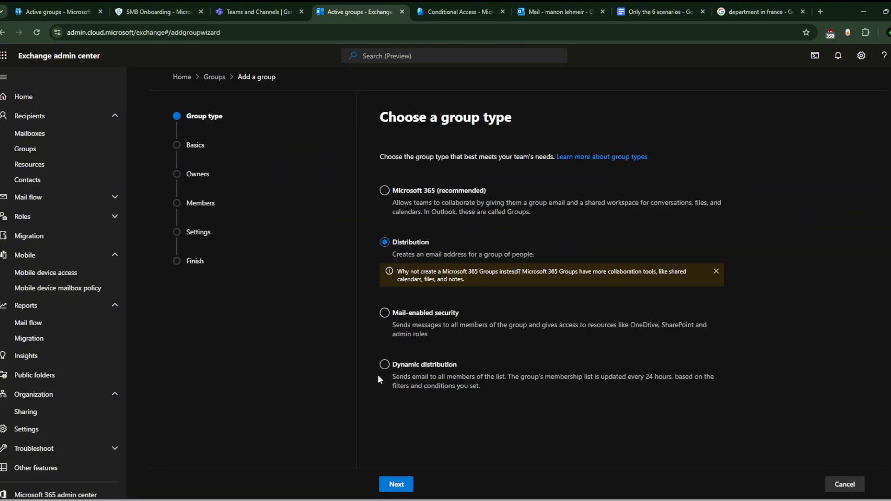
{"action": "left_click", "coordinate": [418, 367]}
{"action": "left_click", "coordinate": [396, 484]}
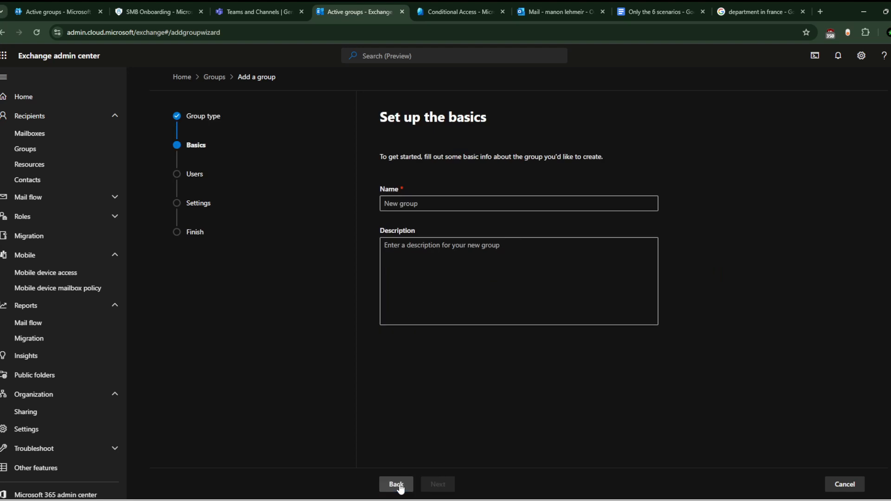
Step: Name the new dynamic distribution group HR Newsletter
{"action": "left_click", "coordinate": [467, 198]}
{"action": "type", "text": "HR New"}
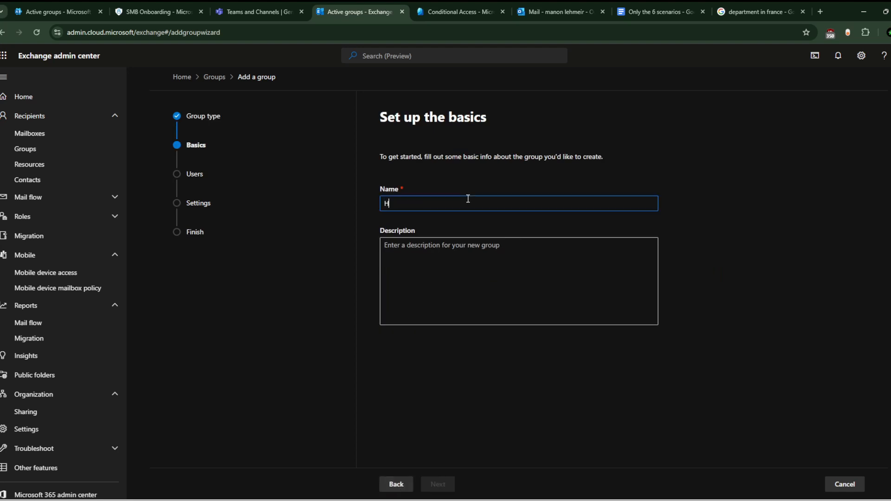
{"action": "type", "text": "sleter"}
{"action": "key", "text": "BackSpace"}
{"action": "type", "text": "ter"}
Step: Duplicate the browser tab, cancel the copy's group wizard to reach its Groups list, and return to the original wizard
{"action": "right_click", "coordinate": [345, 10]}
{"action": "left_click", "coordinate": [395, 88]}
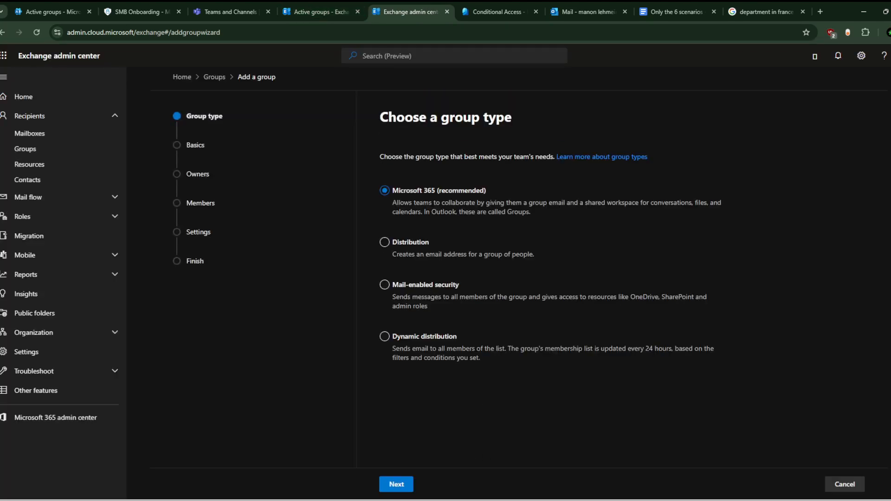
{"action": "left_click", "coordinate": [845, 484]}
{"action": "left_click", "coordinate": [461, 291]}
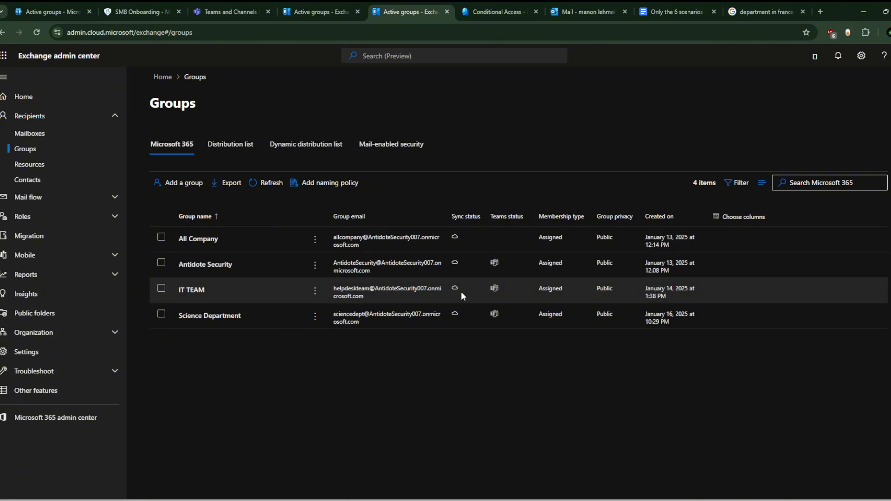
{"action": "left_click", "coordinate": [336, 1]}
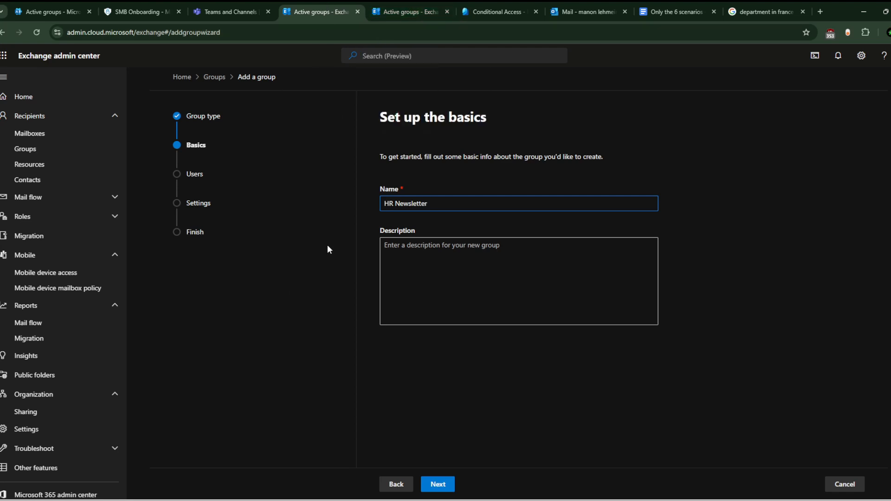
Step: Leave the description empty, continue to user assignment, and assign the second suggested user as the group's owner
{"action": "left_click", "coordinate": [446, 258]}
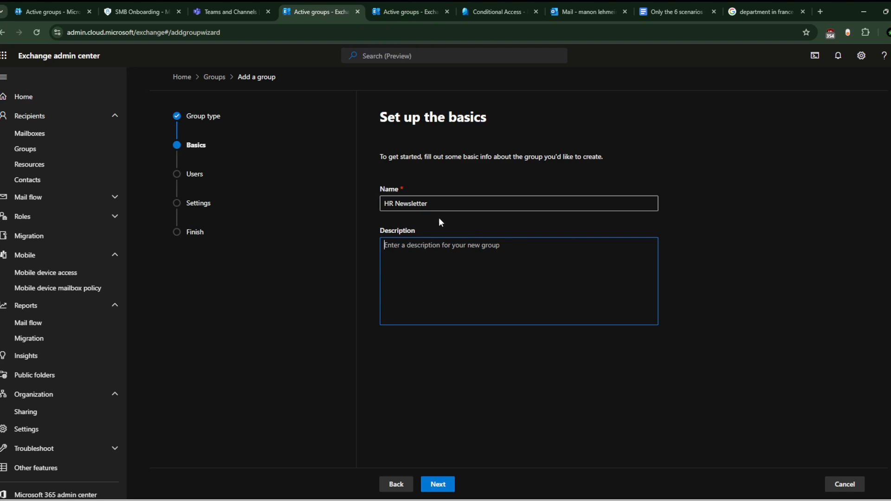
{"action": "left_click", "coordinate": [437, 484]}
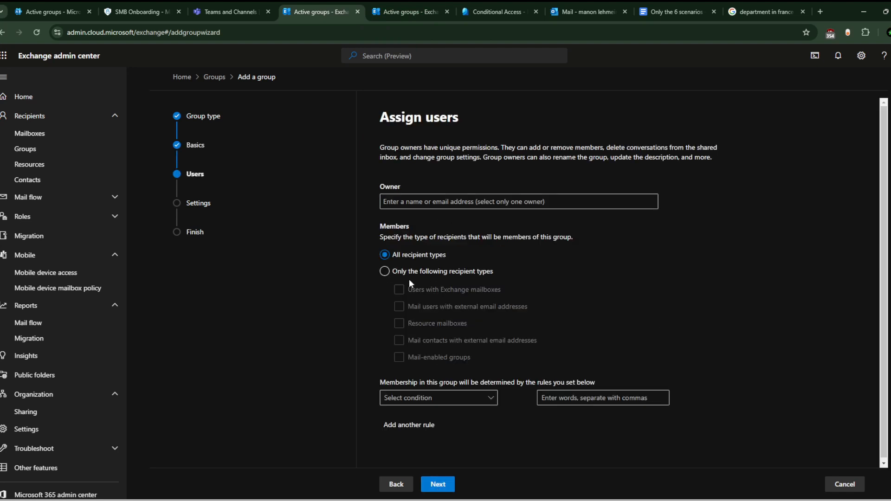
{"action": "left_click", "coordinate": [432, 199]}
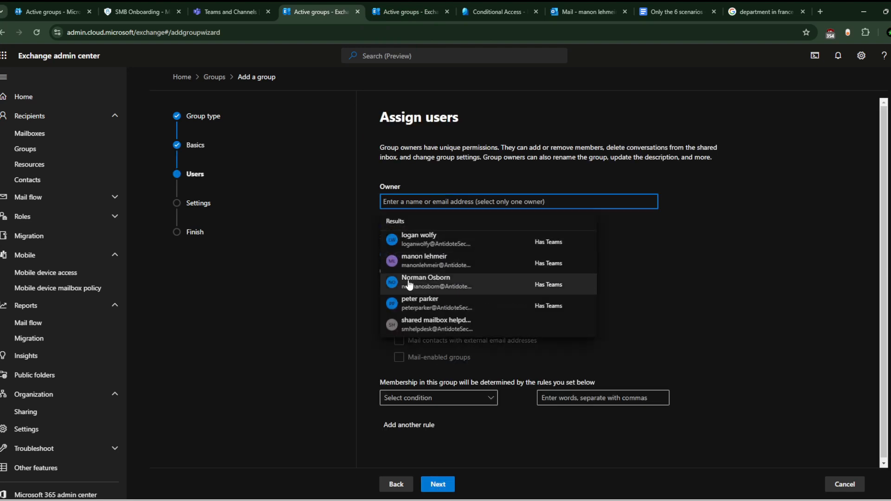
{"action": "left_click", "coordinate": [444, 261]}
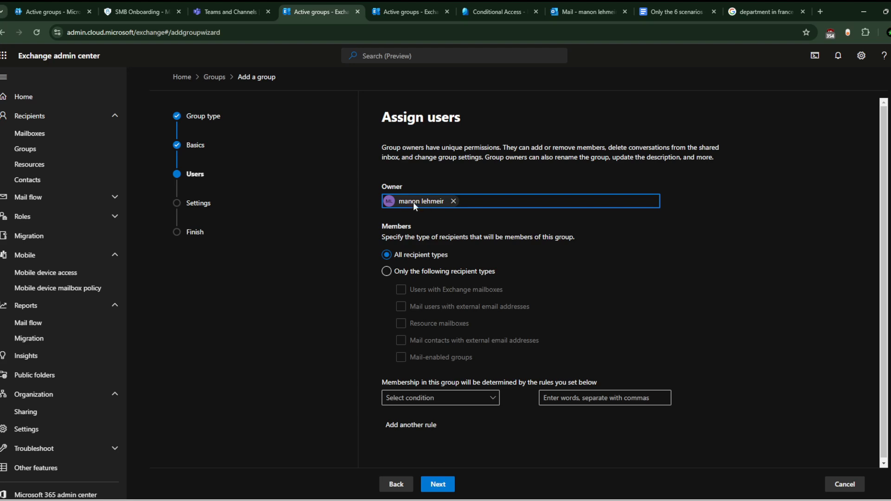
Step: Set the membership rule's condition to Custom Attribute 1, leaving its value empty
{"action": "left_click", "coordinate": [441, 402]}
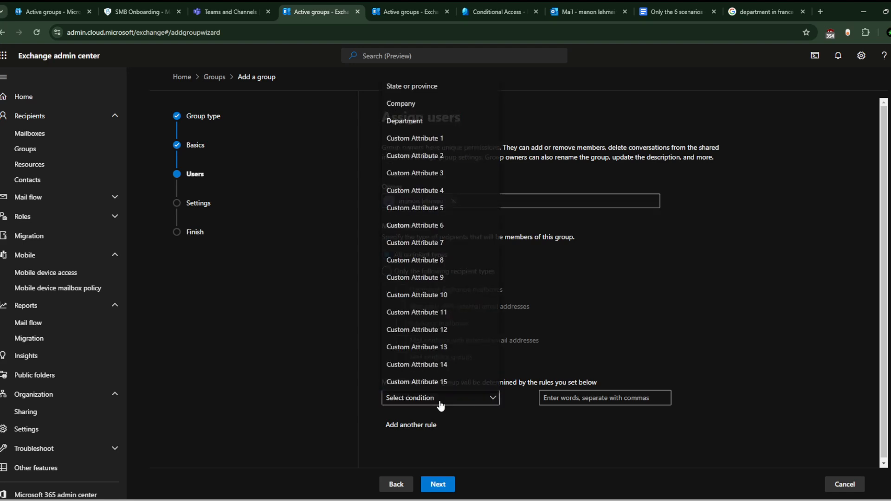
{"action": "left_click", "coordinate": [450, 138]}
{"action": "left_click", "coordinate": [603, 404]}
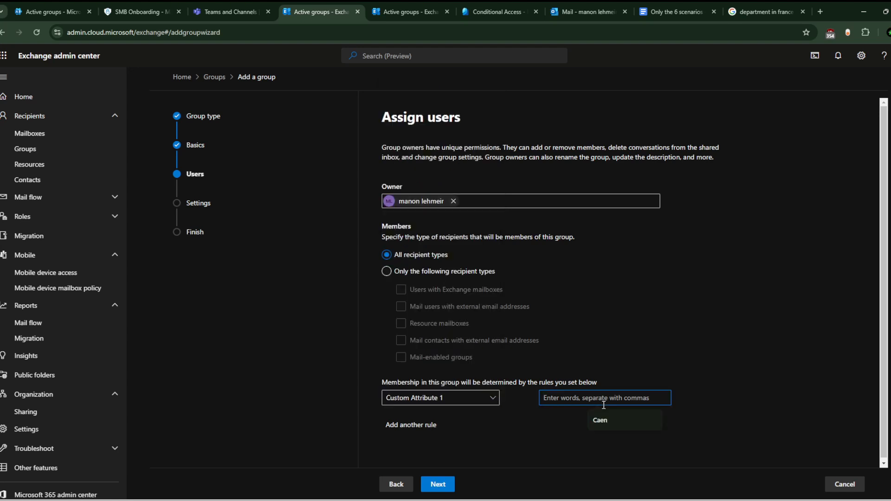
{"action": "left_click", "coordinate": [539, 427]}
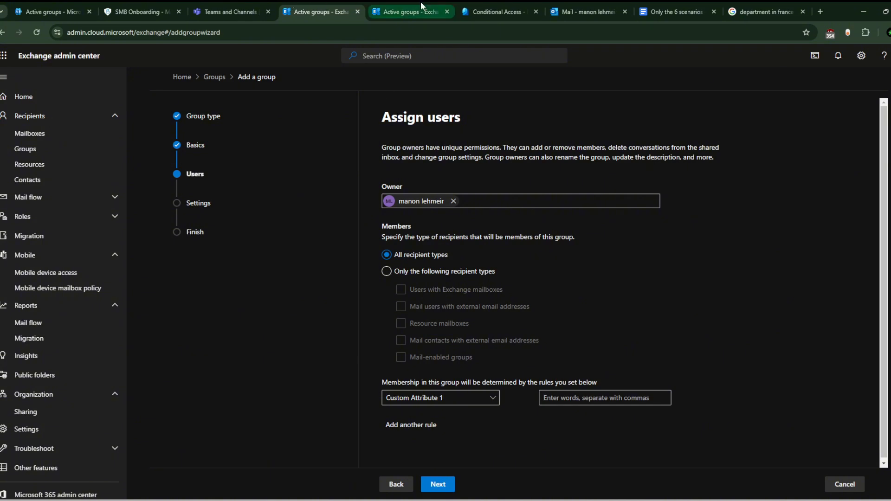
Step: In the duplicate Exchange tab, open the custom attributes of the fourth user mailbox in the mailboxes list
{"action": "left_click", "coordinate": [408, 12]}
{"action": "left_click", "coordinate": [320, 5]}
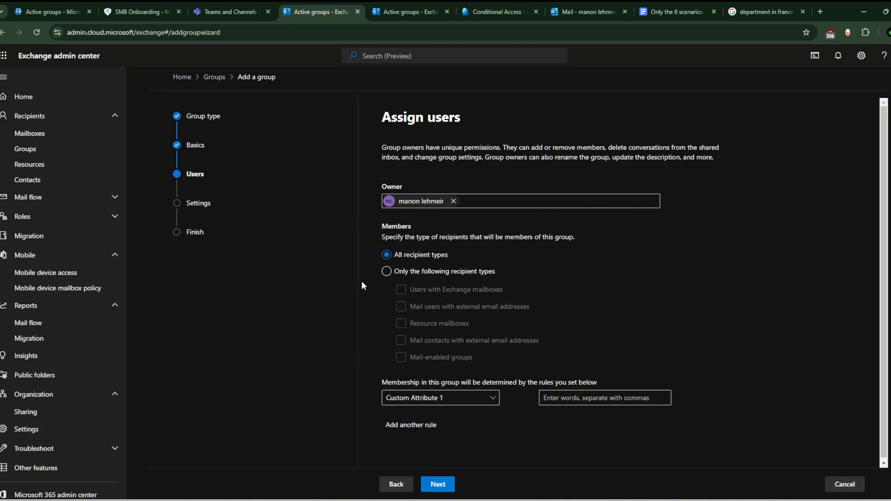
{"action": "left_click", "coordinate": [408, 12]}
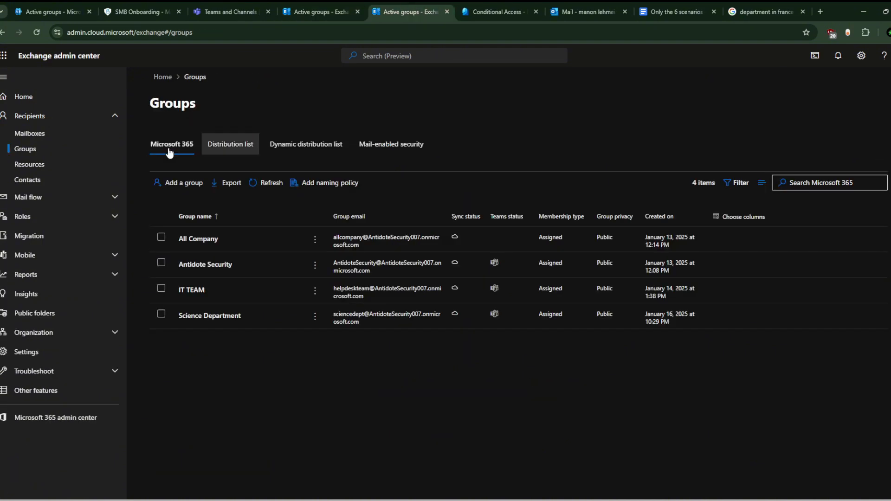
{"action": "left_click", "coordinate": [40, 134]}
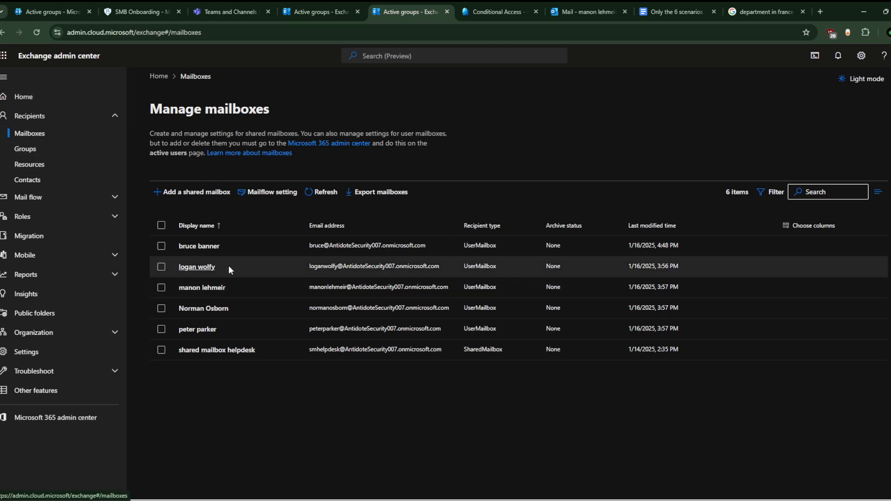
{"action": "left_click", "coordinate": [257, 309]}
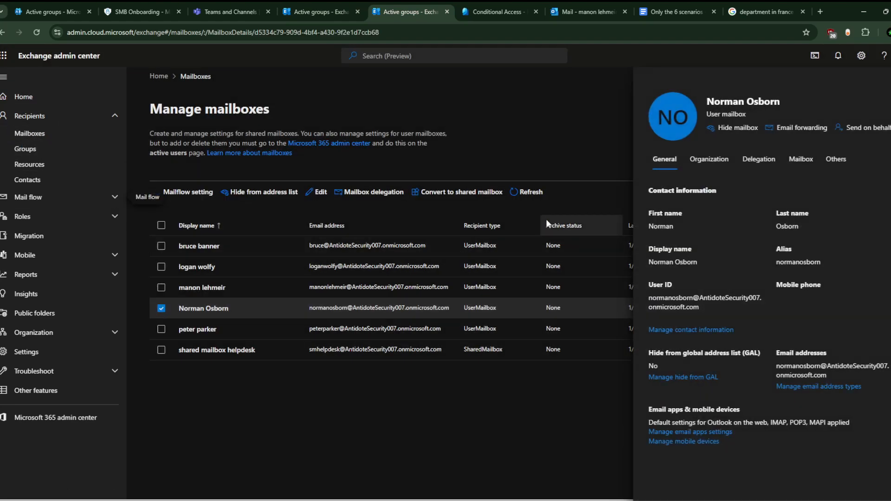
{"action": "left_click", "coordinate": [836, 160]}
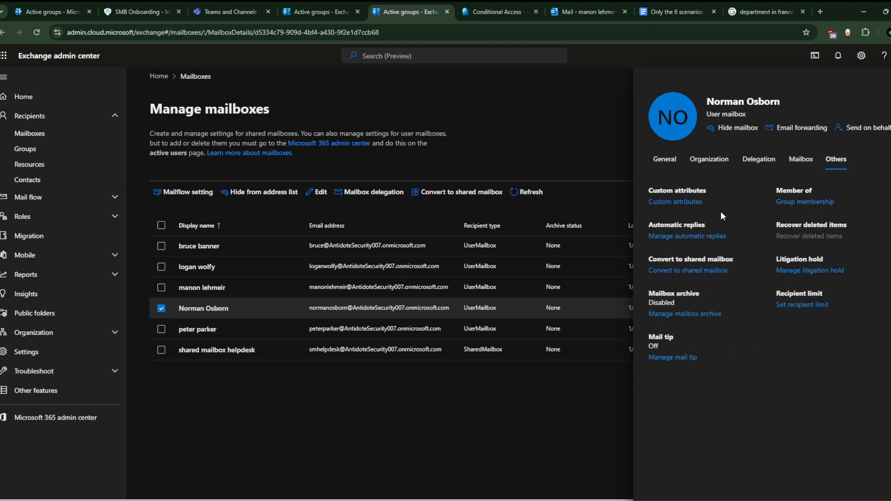
{"action": "left_click", "coordinate": [686, 209]}
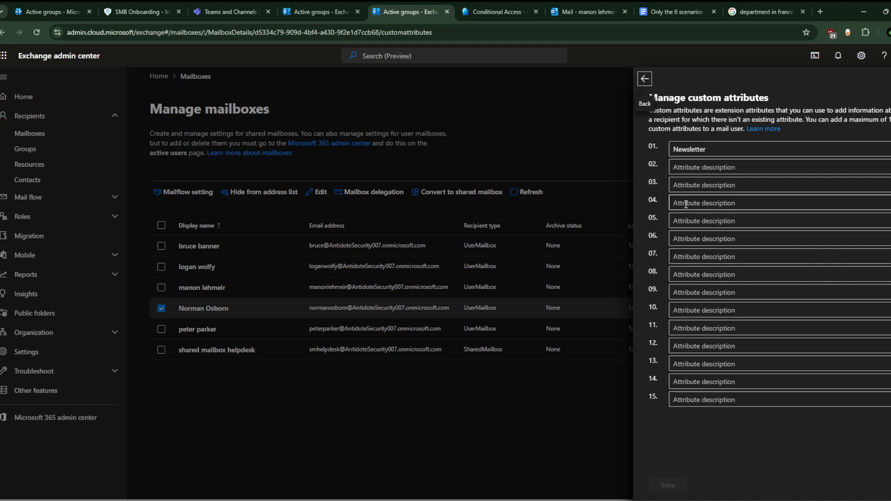
Step: Copy custom attribute 01 into the group's membership rule as the value Newsletter, and recheck it against the mailbox's attributes
{"action": "left_click", "coordinate": [704, 149]}
{"action": "double_click", "coordinate": [704, 149]}
{"action": "key", "text": "ctrl+c"}
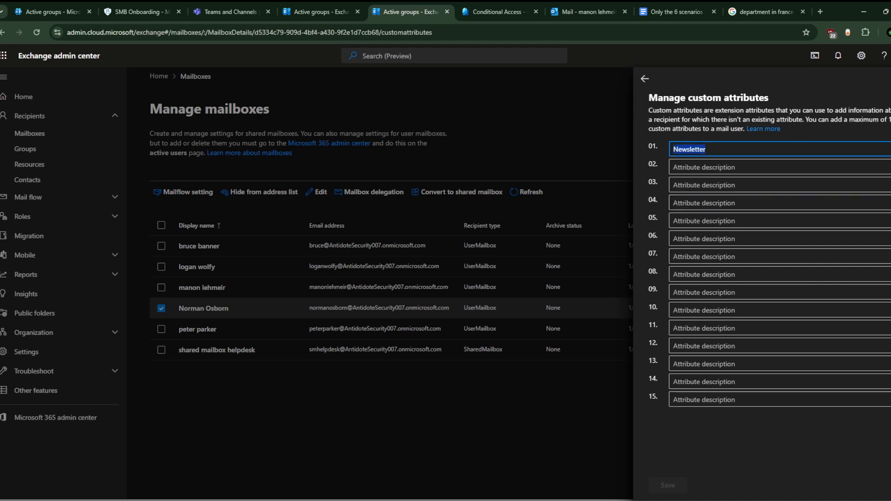
{"action": "left_click", "coordinate": [328, 2]}
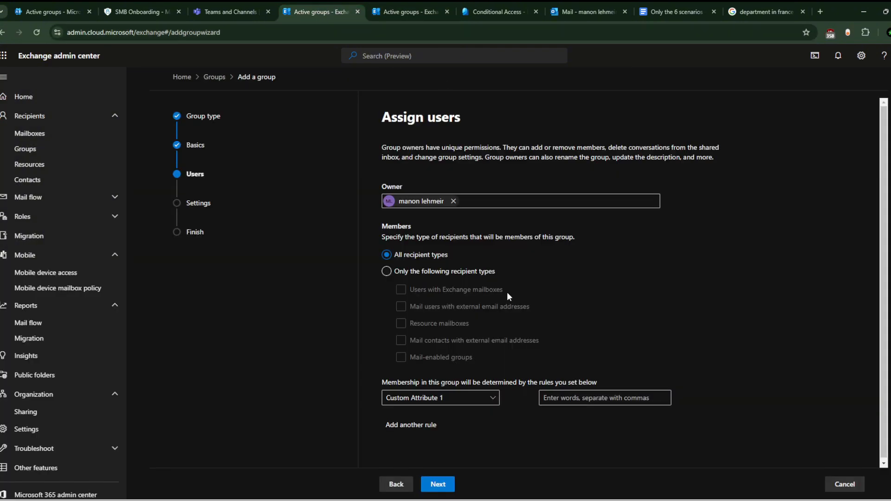
{"action": "left_click", "coordinate": [575, 399]}
{"action": "key", "text": "ctrl+v"}
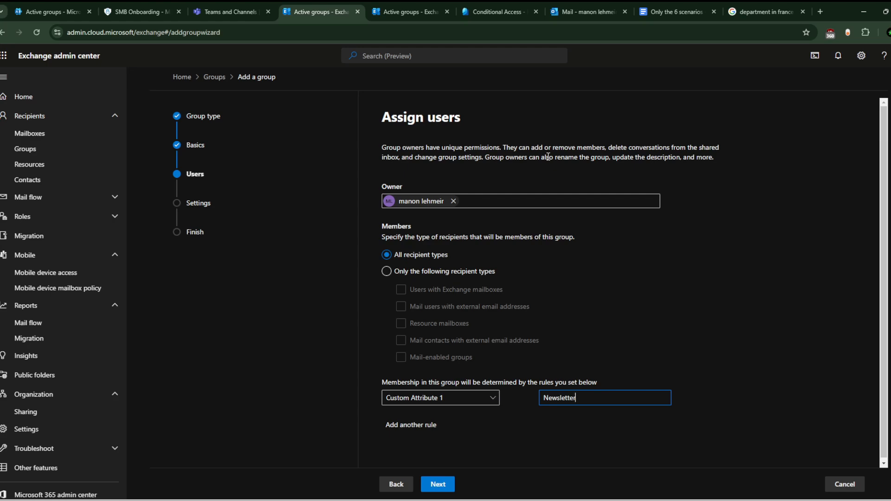
{"action": "left_click", "coordinate": [391, 1]}
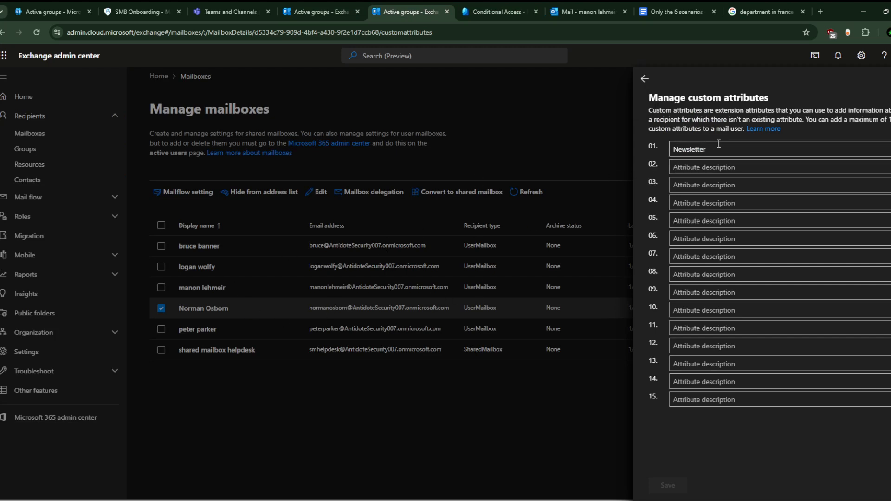
{"action": "left_click", "coordinate": [304, 10]}
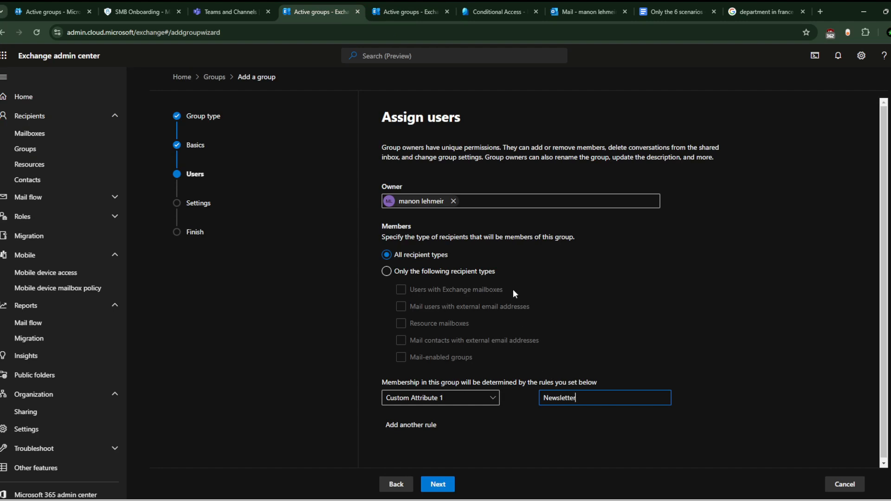
Step: Continue to the group settings, enter hrnewsletter as the group email address, and glance at the mailbox's custom attributes
{"action": "left_click", "coordinate": [444, 484]}
{"action": "left_click", "coordinate": [494, 228]}
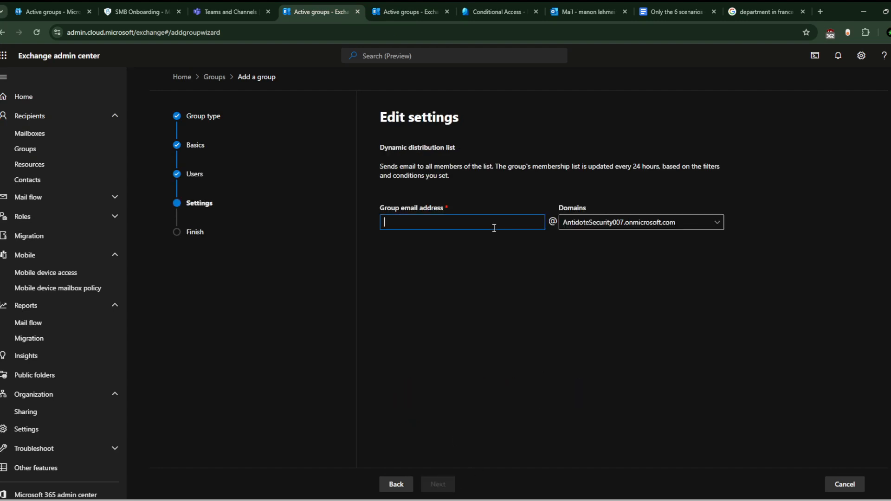
{"action": "type", "text": "hr"}
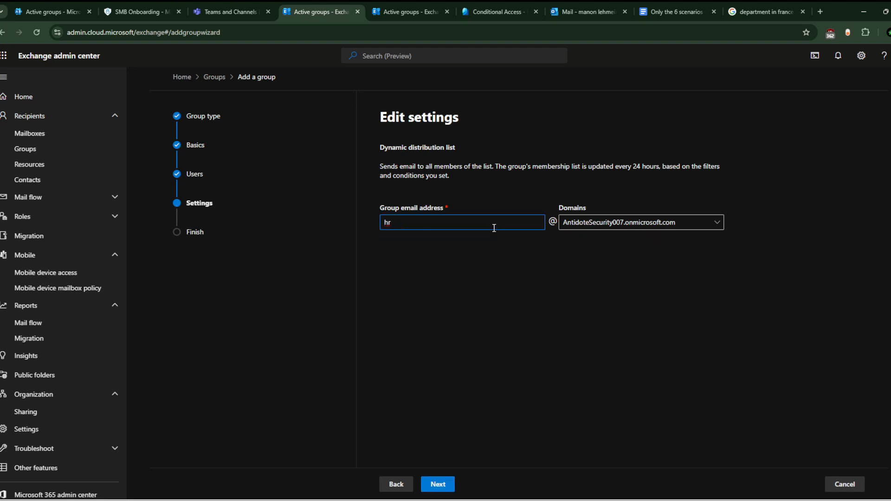
{"action": "type", "text": "newsletter"}
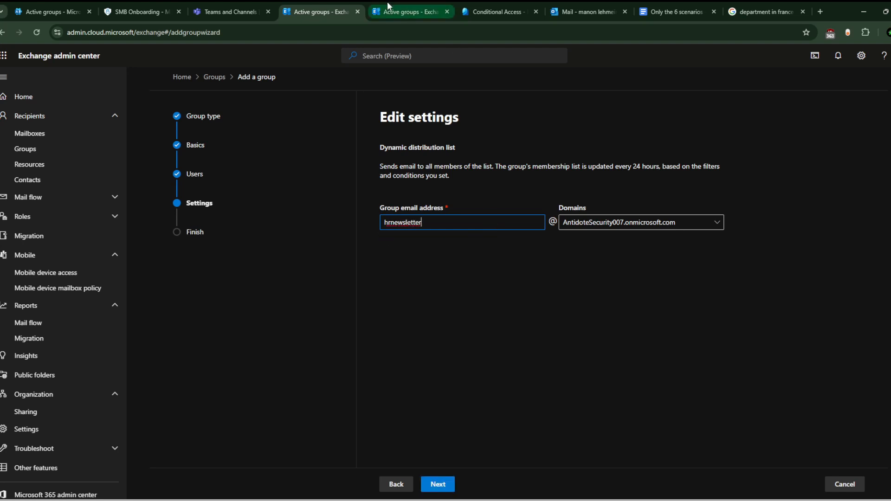
{"action": "left_click", "coordinate": [425, 4]}
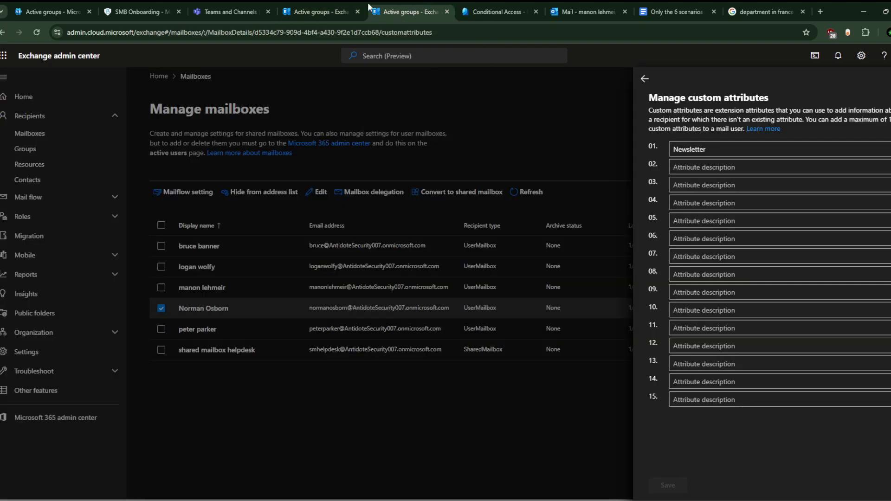
{"action": "left_click", "coordinate": [346, 11]}
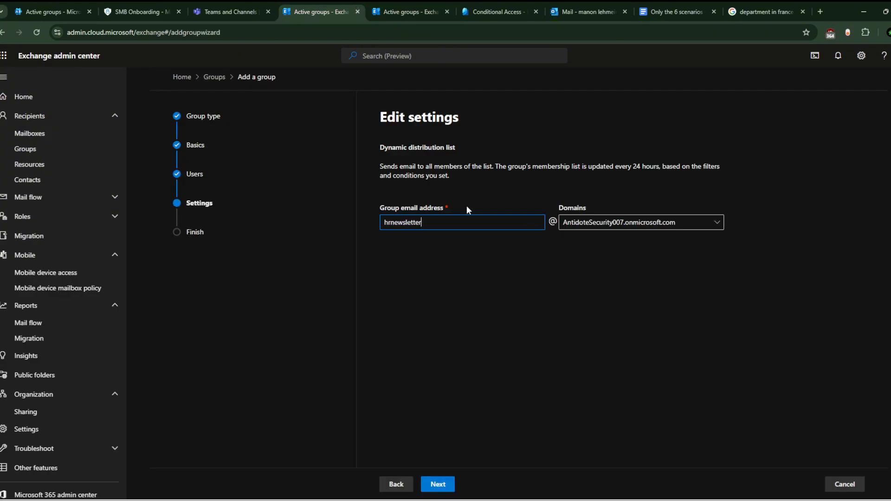
Step: Create the reviewed HR Newsletter group, then recheck the mailbox's custom attributes in the duplicate Exchange tab
{"action": "left_click", "coordinate": [440, 485]}
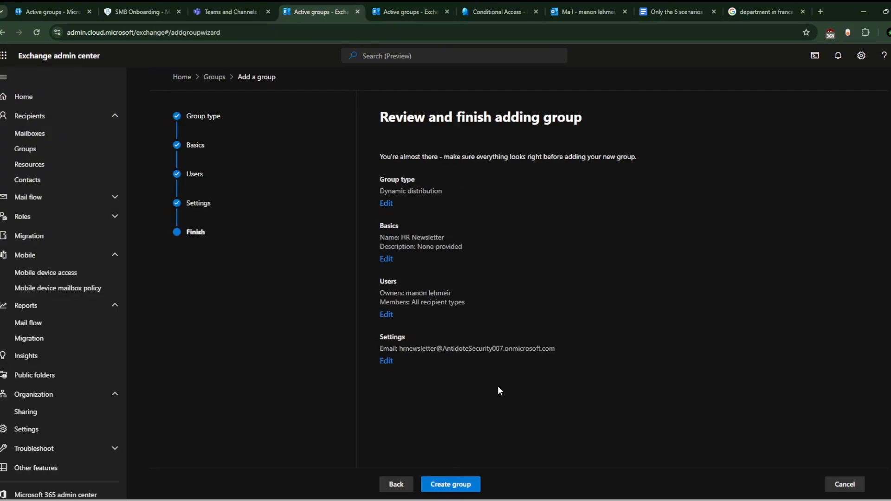
{"action": "left_click", "coordinate": [472, 483]}
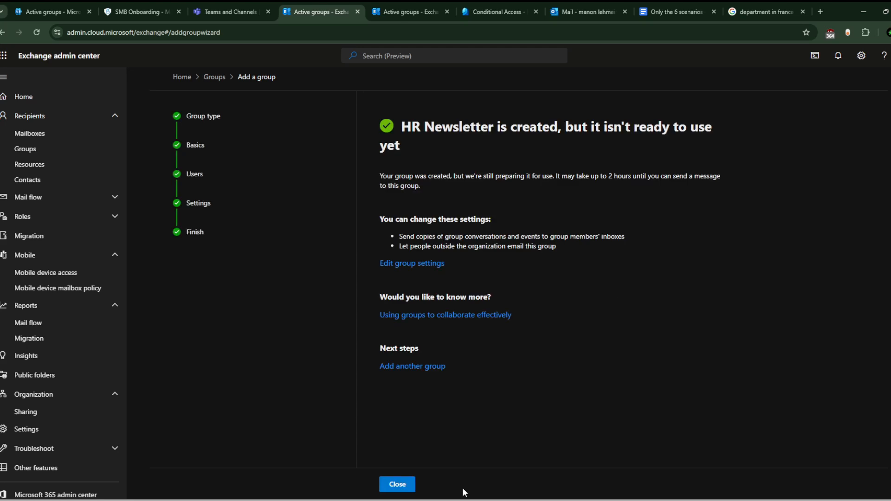
{"action": "left_click", "coordinate": [397, 484]}
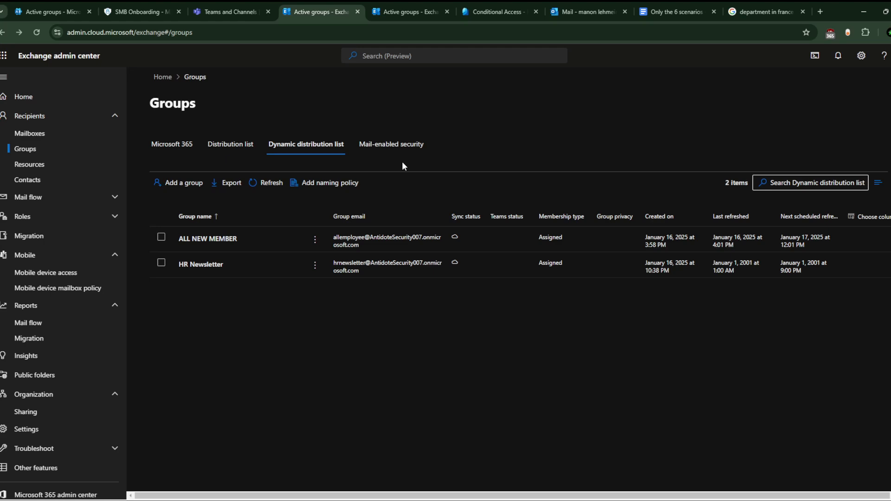
{"action": "left_click", "coordinate": [390, 11]}
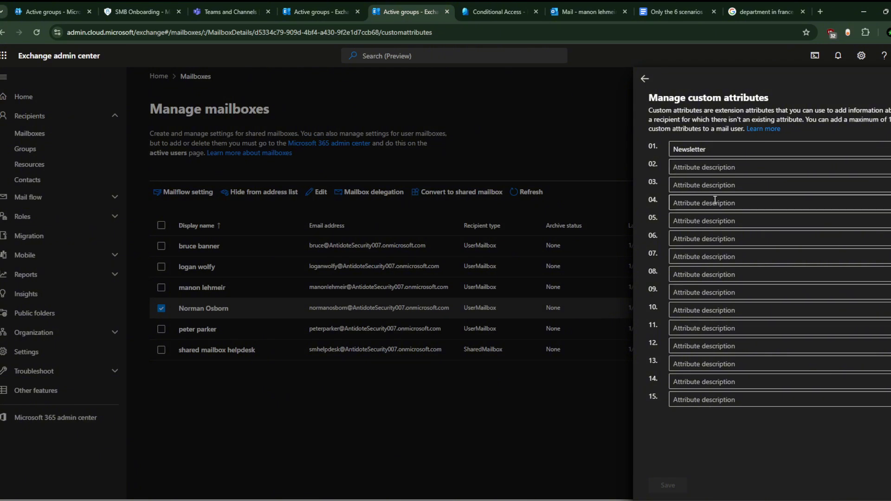
{"action": "left_click", "coordinate": [319, 9]}
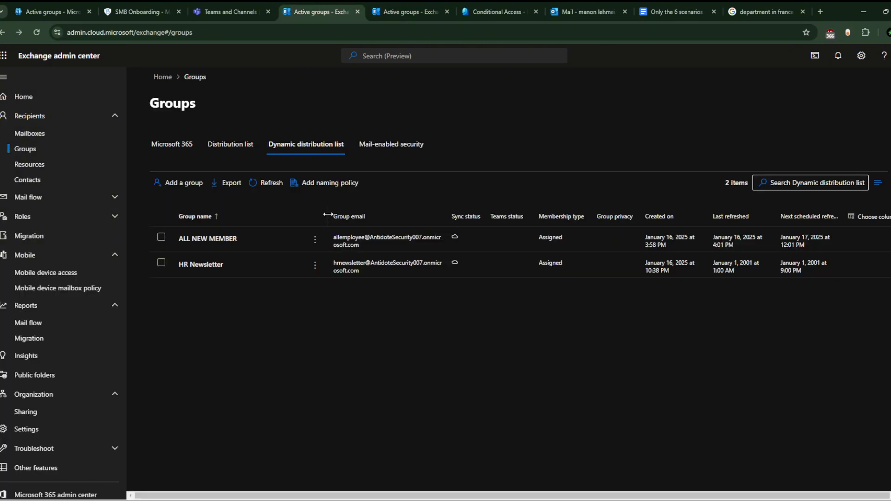
Step: Start another dynamic distribution group named kndcvjls without a description and continue to user assignment
{"action": "left_click", "coordinate": [177, 184]}
{"action": "left_click", "coordinate": [396, 340]}
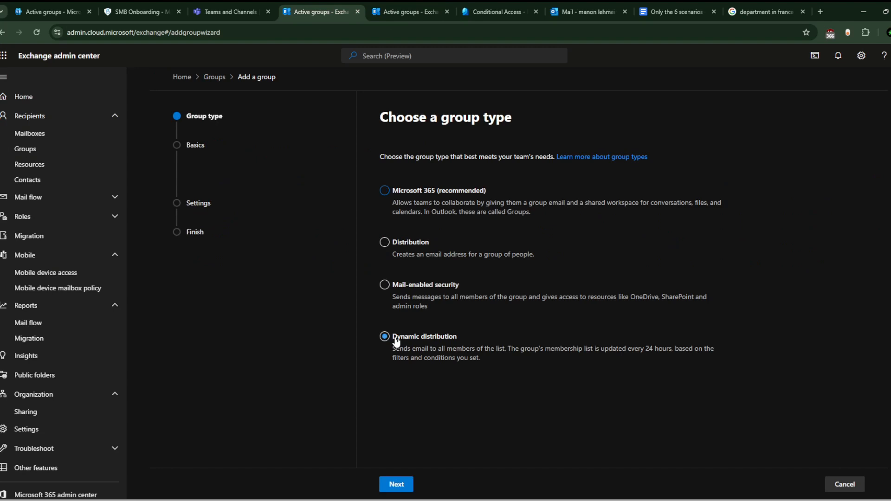
{"action": "left_click", "coordinate": [396, 484]}
{"action": "left_click", "coordinate": [438, 202]}
{"action": "type", "text": "kndcvjls"}
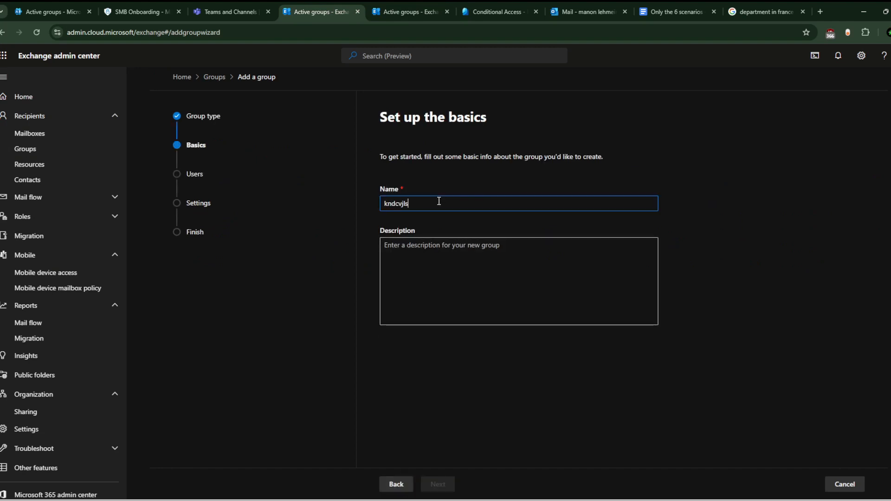
{"action": "left_click", "coordinate": [446, 411]}
{"action": "left_click", "coordinate": [436, 484]}
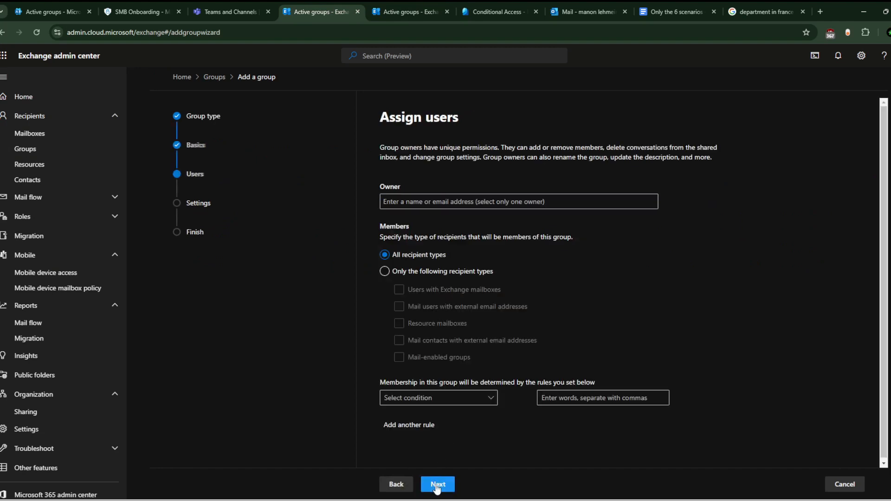
Step: Set the membership rule's condition to Company and review the other available conditions
{"action": "left_click", "coordinate": [441, 398]}
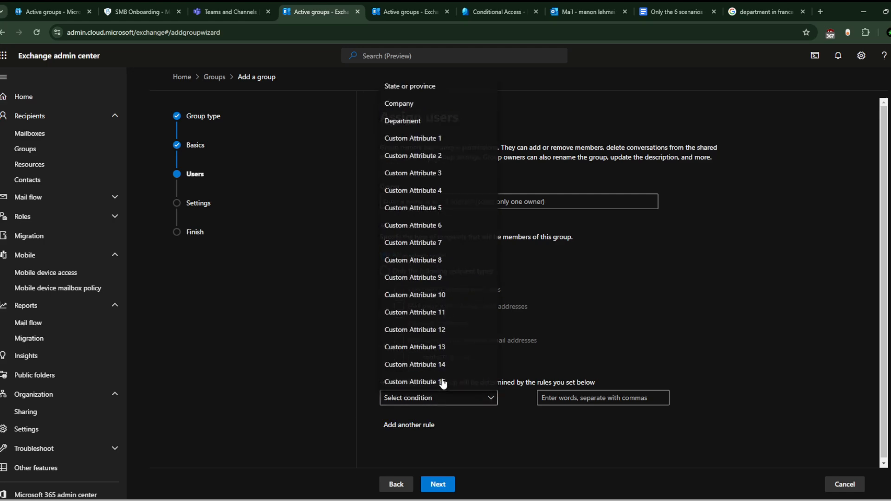
{"action": "left_click", "coordinate": [420, 104]}
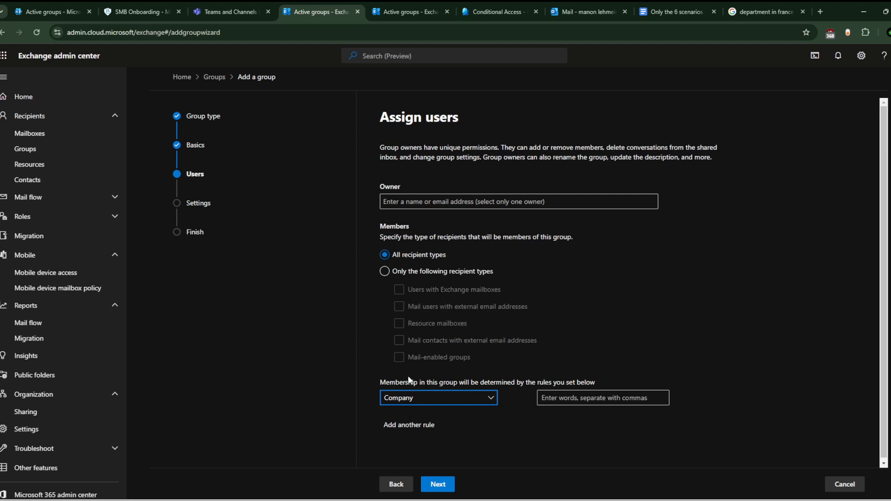
{"action": "left_click", "coordinate": [436, 396]}
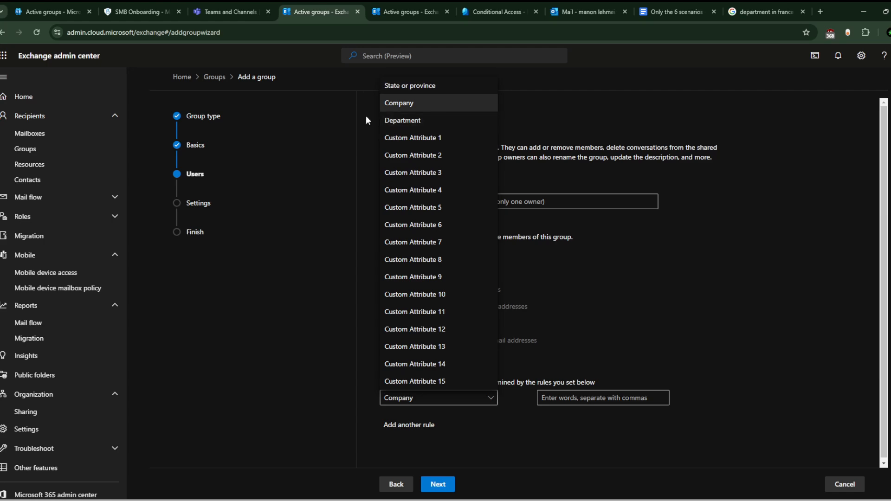
{"action": "left_click", "coordinate": [352, 163]}
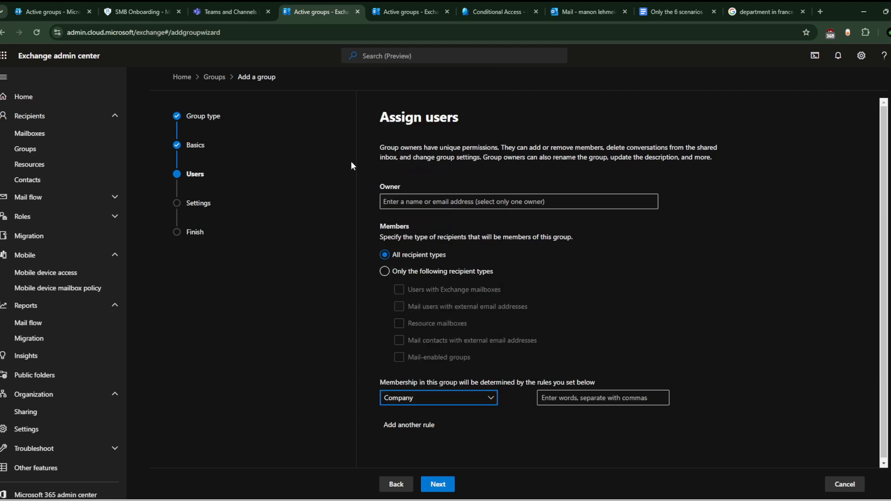
Step: In the duplicate Exchange tab, set the Company in the fourth user mailbox's organization information to Antidote security and save it
{"action": "left_click", "coordinate": [400, 12]}
{"action": "left_click", "coordinate": [642, 76]}
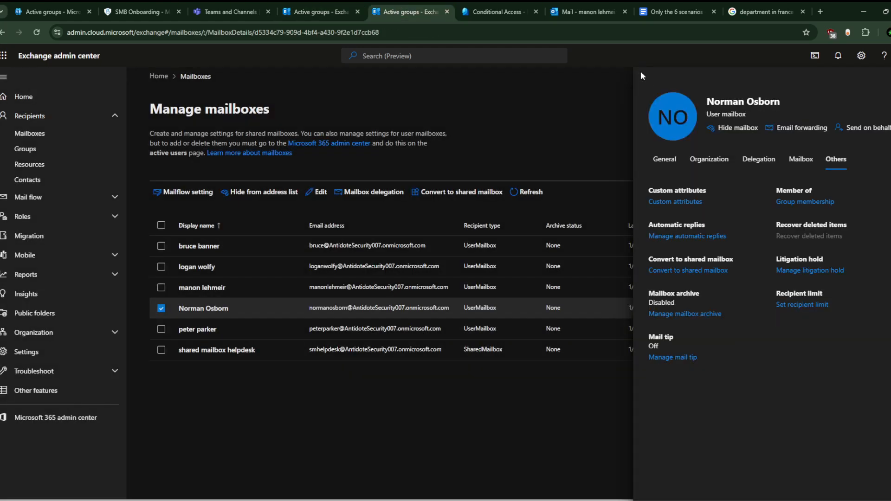
{"action": "left_click", "coordinate": [706, 166]}
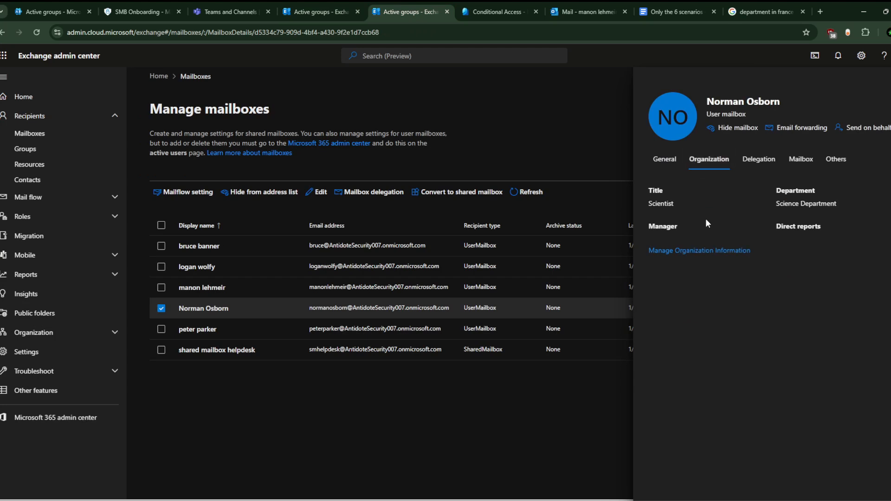
{"action": "left_click", "coordinate": [701, 251]}
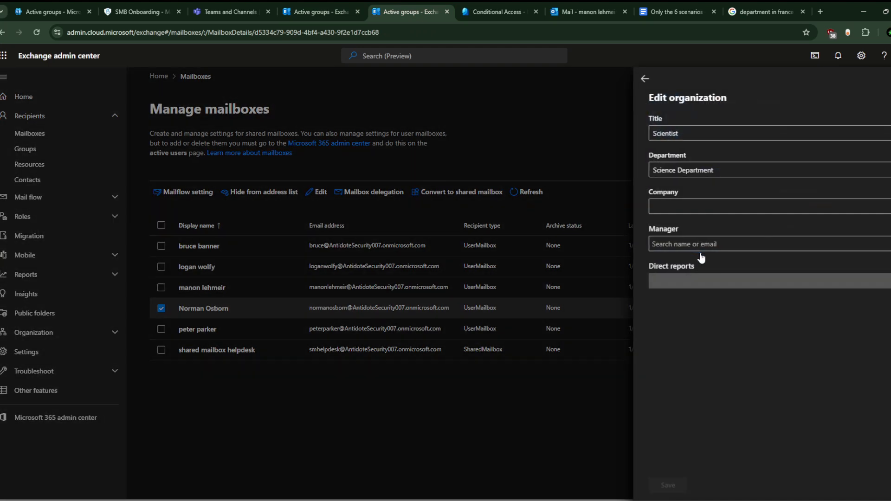
{"action": "left_click", "coordinate": [677, 204]}
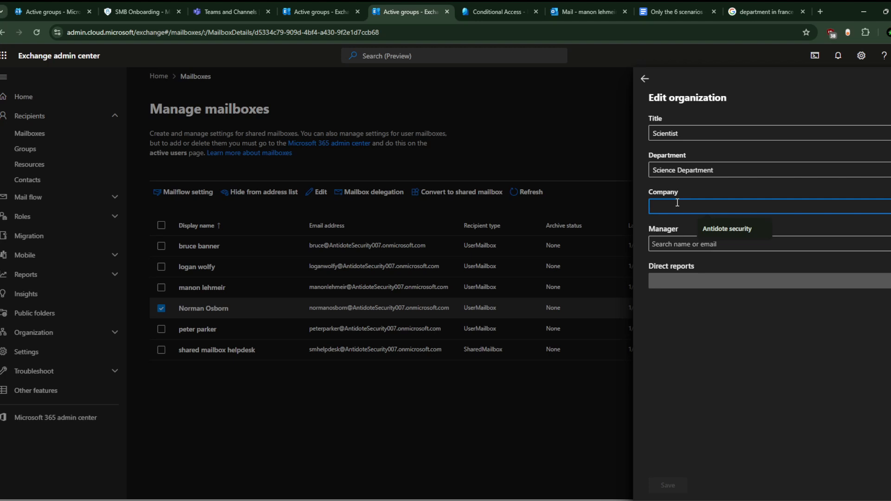
{"action": "left_click", "coordinate": [728, 227]}
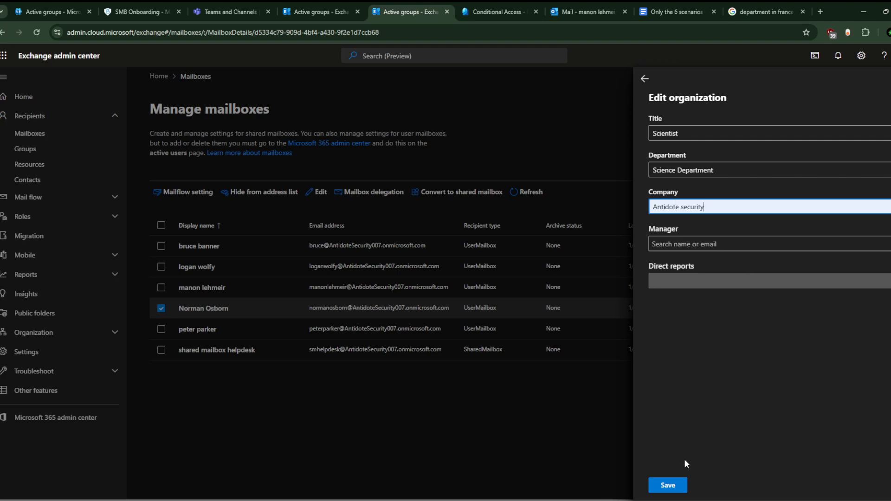
{"action": "left_click", "coordinate": [668, 485]}
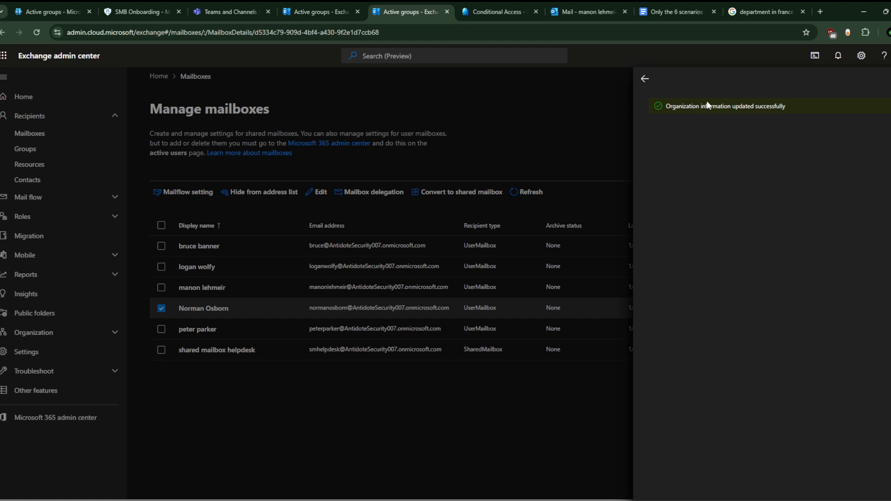
{"action": "left_click", "coordinate": [645, 79]}
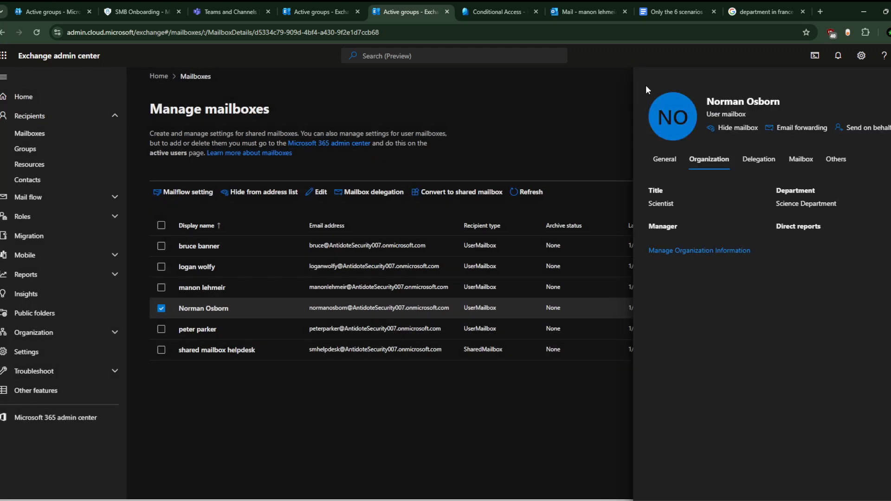
Step: Return to the unfinished second group in the other Exchange tab and discard it
{"action": "left_click", "coordinate": [343, 7]}
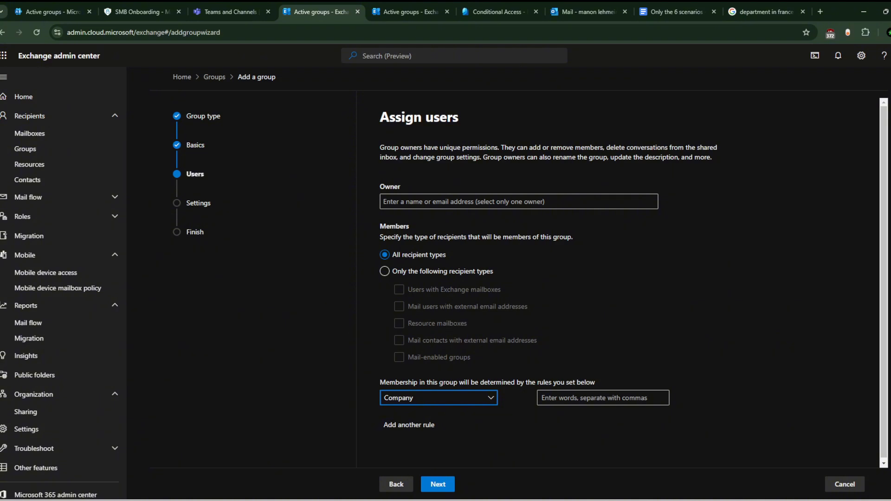
{"action": "left_click", "coordinate": [399, 483]}
{"action": "left_click", "coordinate": [398, 484]}
{"action": "left_click", "coordinate": [399, 484]}
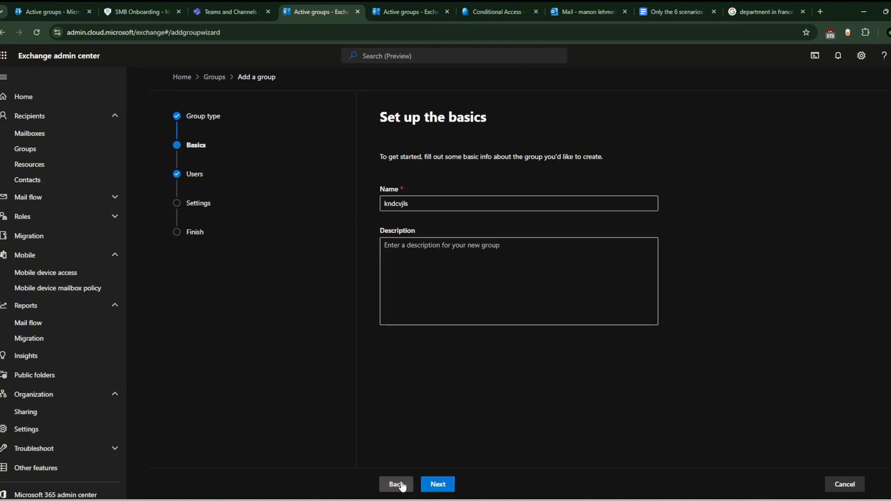
{"action": "left_click", "coordinate": [402, 485]}
{"action": "left_click", "coordinate": [856, 486]}
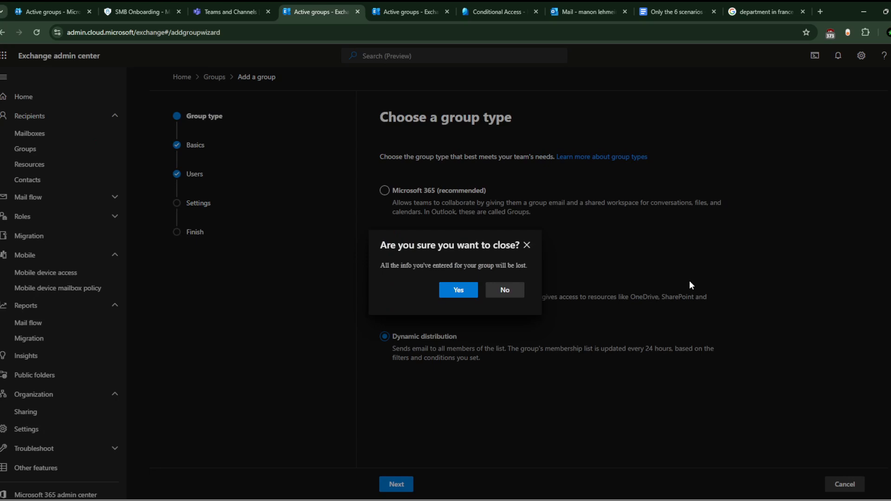
{"action": "left_click", "coordinate": [450, 293]}
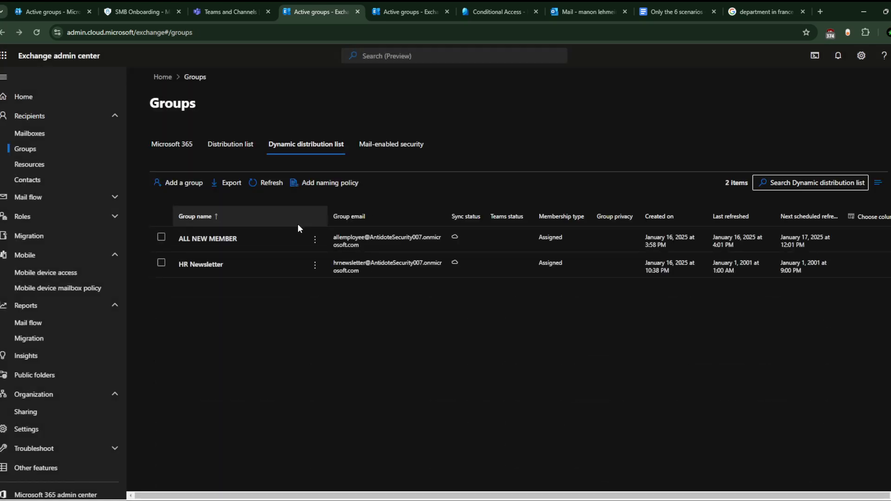
Step: View the Microsoft 365 groups in Exchange and look over the apps available in the app launcher
{"action": "left_click", "coordinate": [186, 147]}
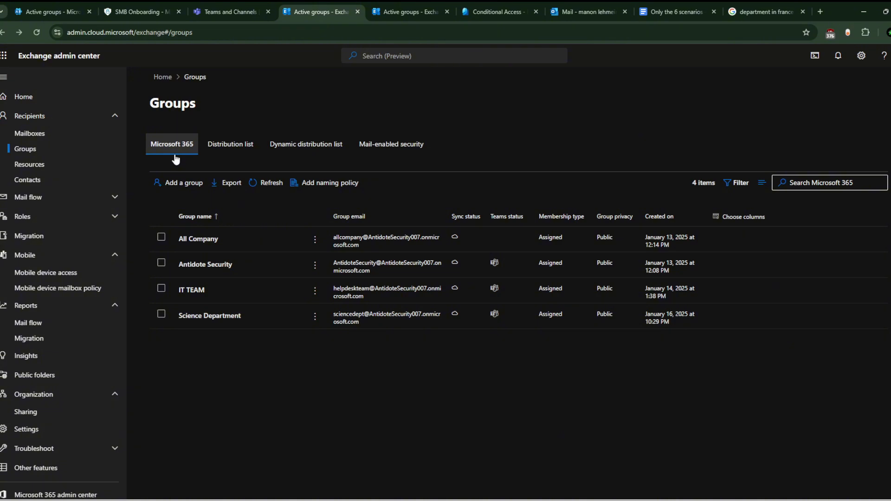
{"action": "left_click", "coordinate": [4, 56]}
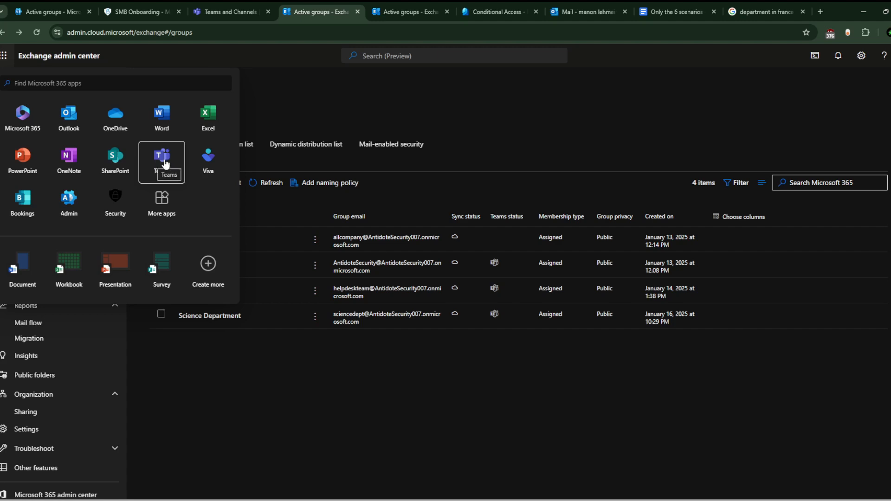
{"action": "left_click", "coordinate": [304, 85]}
Step: In Teams, examine the IT TEAM documents through OneDrive, then return to the active teams and groups in the Microsoft 365 admin center
{"action": "left_click", "coordinate": [213, 9]}
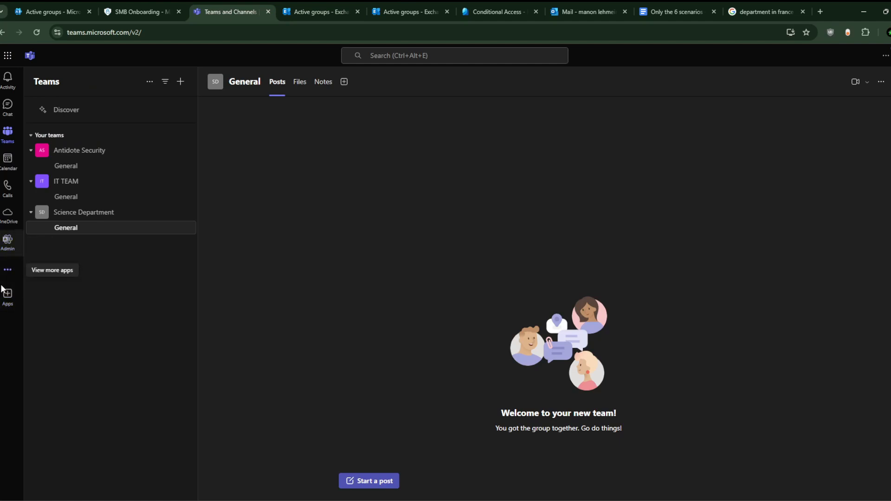
{"action": "left_click", "coordinate": [8, 222]}
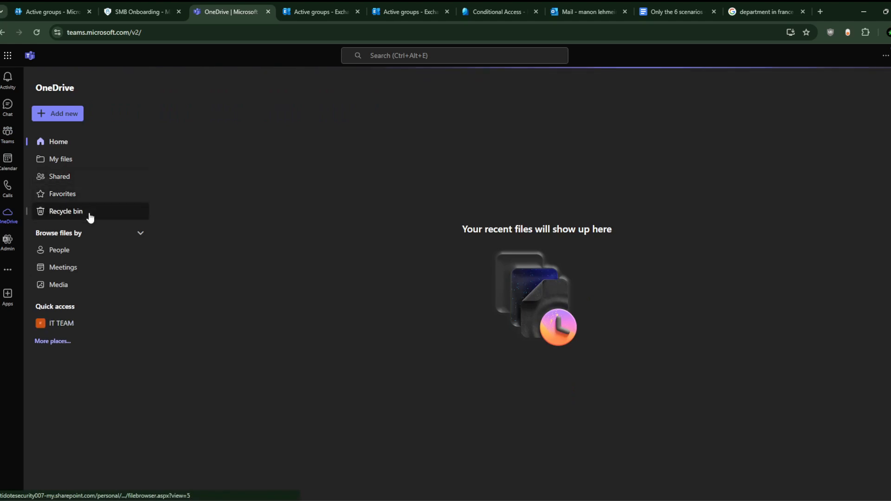
{"action": "left_click", "coordinate": [65, 323]}
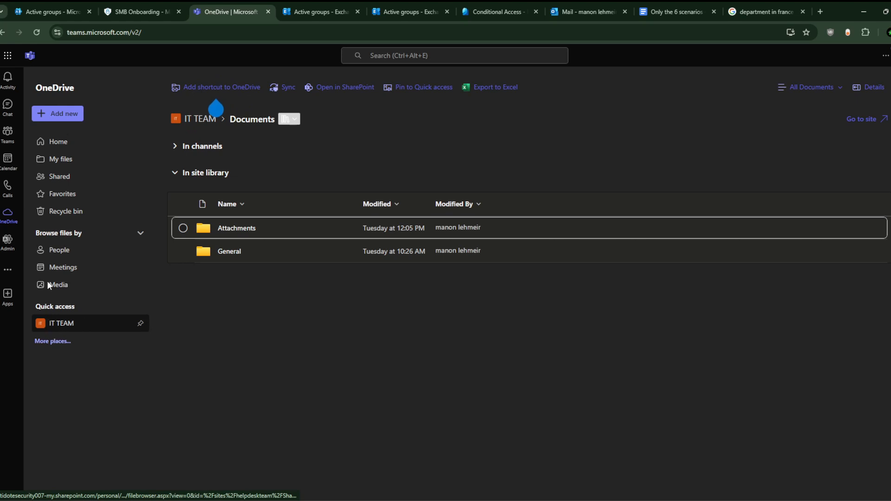
{"action": "left_click", "coordinate": [8, 133]}
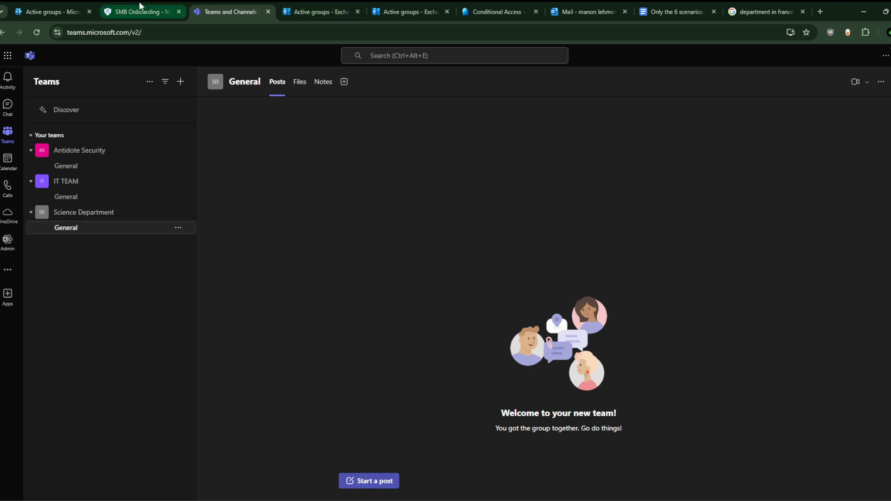
{"action": "left_click", "coordinate": [51, 11]}
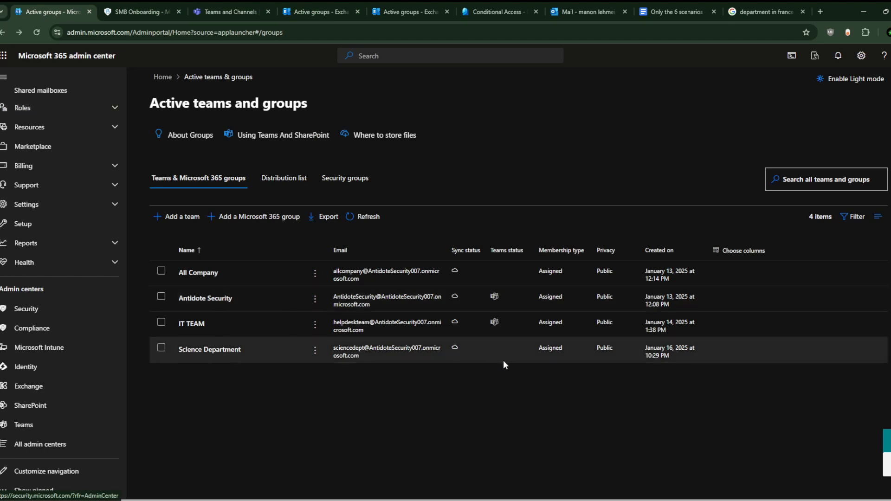
Step: Check the Science Department group's Teams status, compare it with the teams shown in Teams, and review the group's details in the admin center
{"action": "mouse_move", "coordinate": [499, 348]}
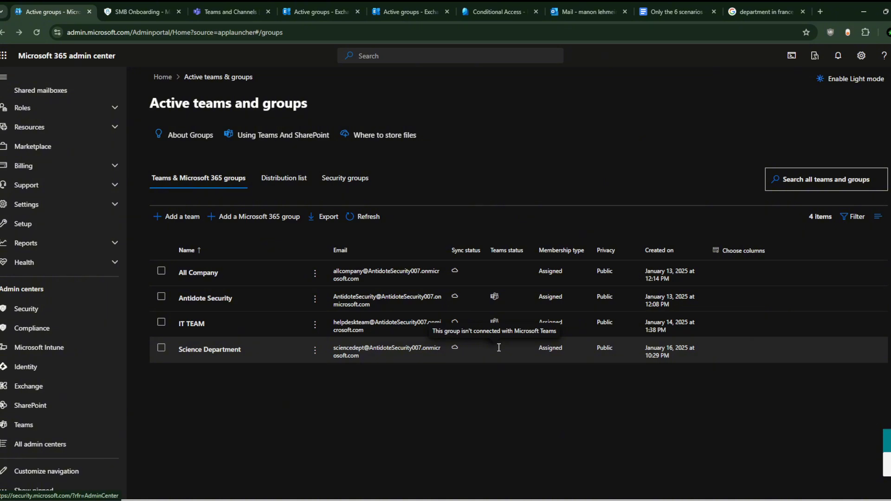
{"action": "left_click", "coordinate": [227, 11]}
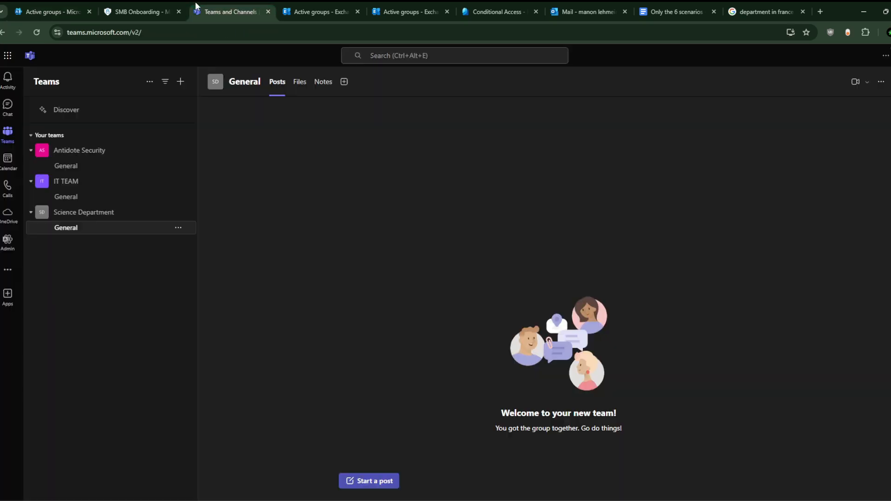
{"action": "left_click", "coordinate": [32, 7]}
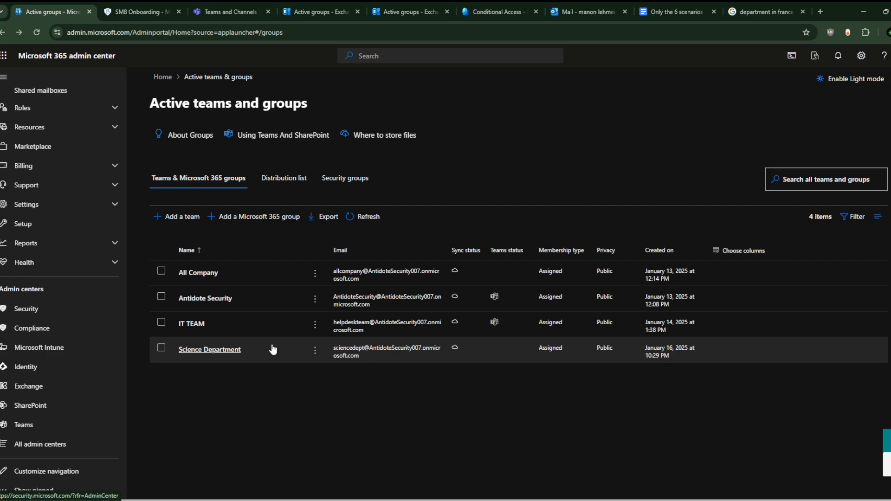
{"action": "left_click", "coordinate": [261, 360]}
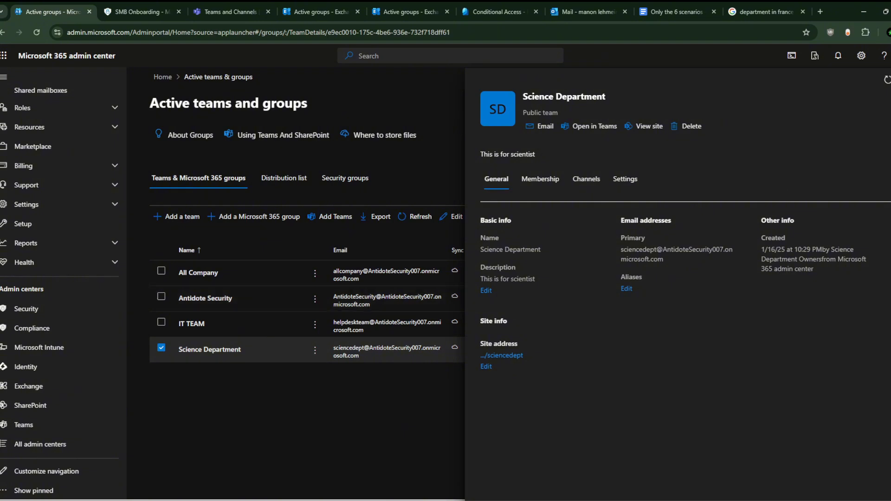
{"action": "left_click", "coordinate": [890, 80]}
Step: In Teams, view the Science Department documents through OneDrive's list of places and dismiss the shared folder shortcut tip
{"action": "left_click", "coordinate": [134, 7]}
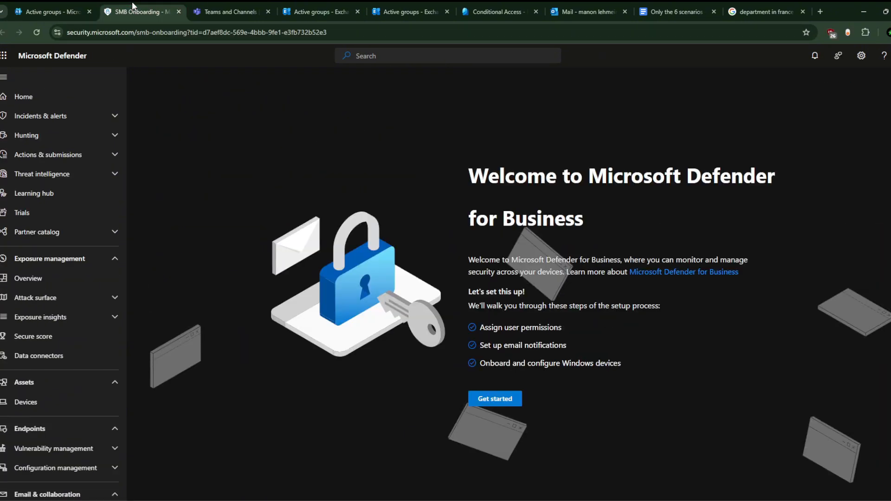
{"action": "left_click", "coordinate": [230, 8]}
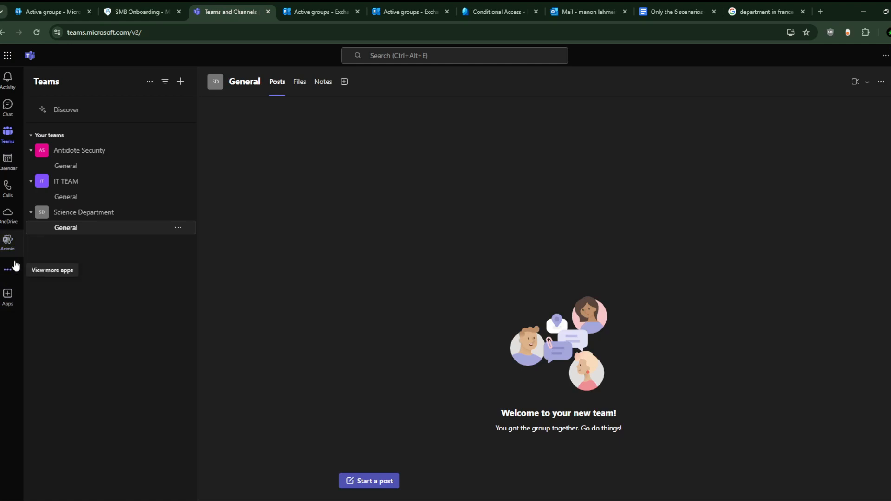
{"action": "left_click", "coordinate": [8, 225]}
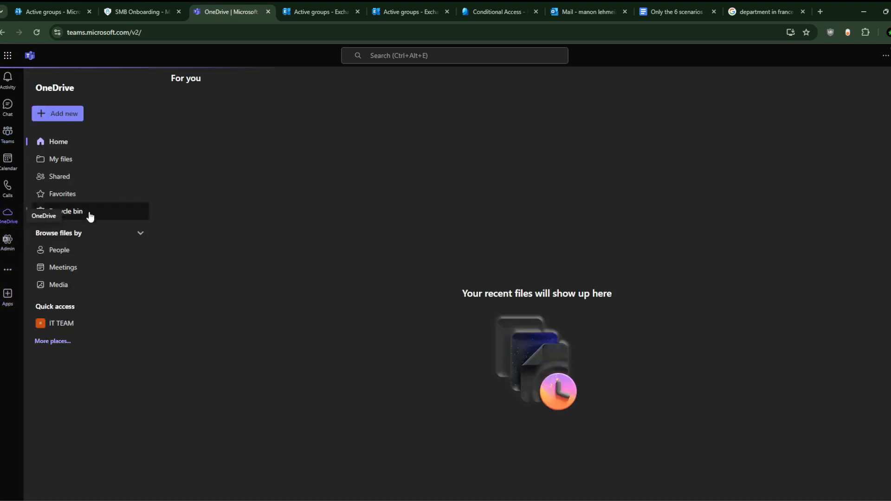
{"action": "left_click", "coordinate": [68, 347]}
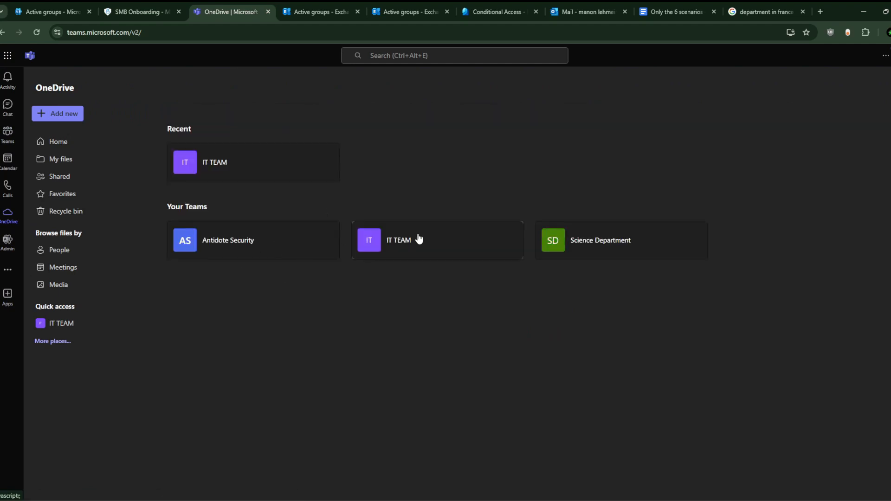
{"action": "left_click", "coordinate": [597, 240]}
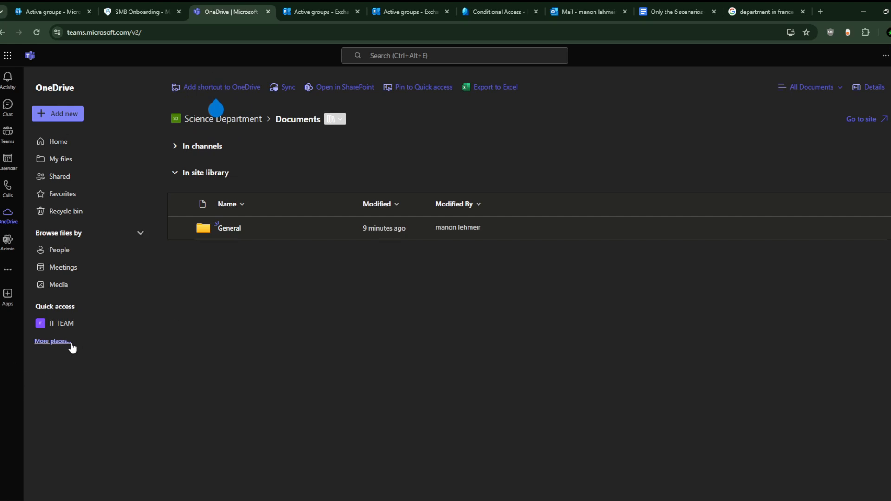
{"action": "left_click", "coordinate": [215, 109]}
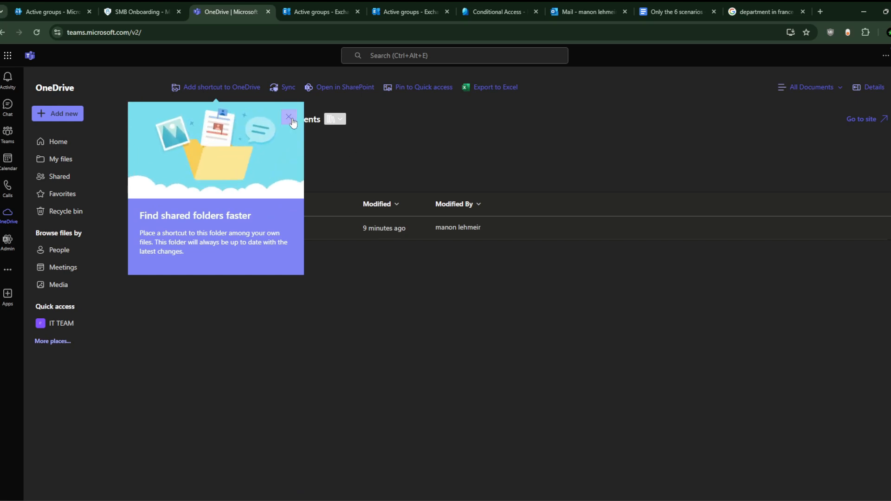
{"action": "left_click", "coordinate": [288, 117]}
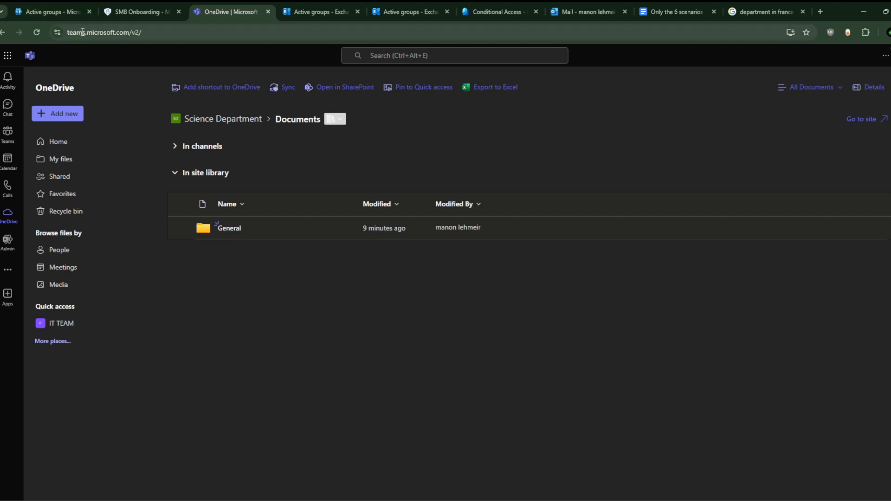
Step: Return to the active teams and groups in the Microsoft 365 admin center and deselect the Science Department group
{"action": "triple_click", "coordinate": [111, 32]}
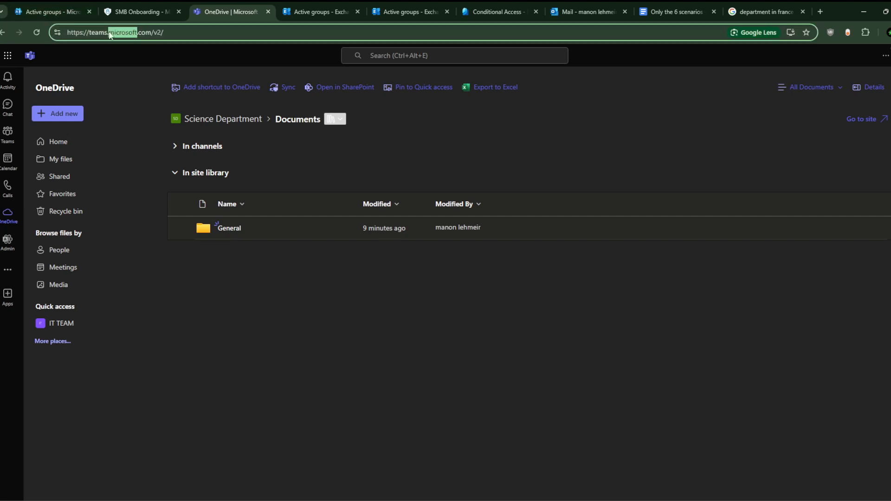
{"action": "left_click", "coordinate": [153, 6]}
{"action": "left_click", "coordinate": [60, 2]}
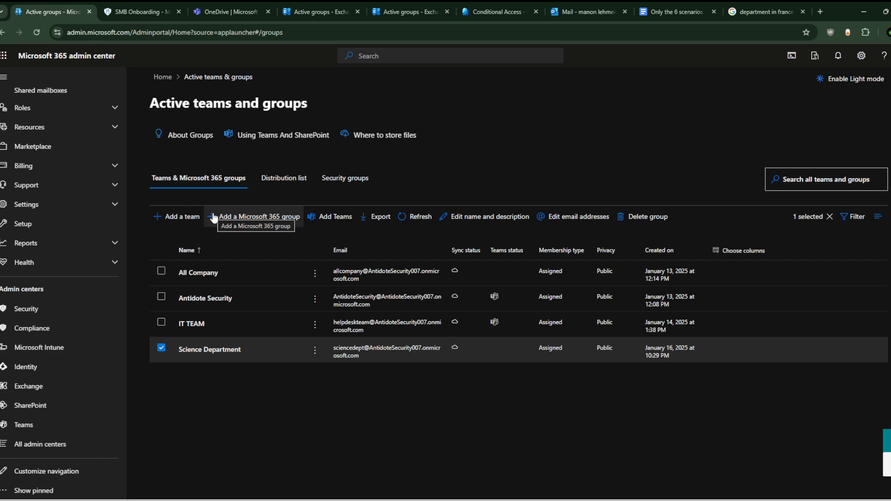
{"action": "left_click", "coordinate": [162, 348]}
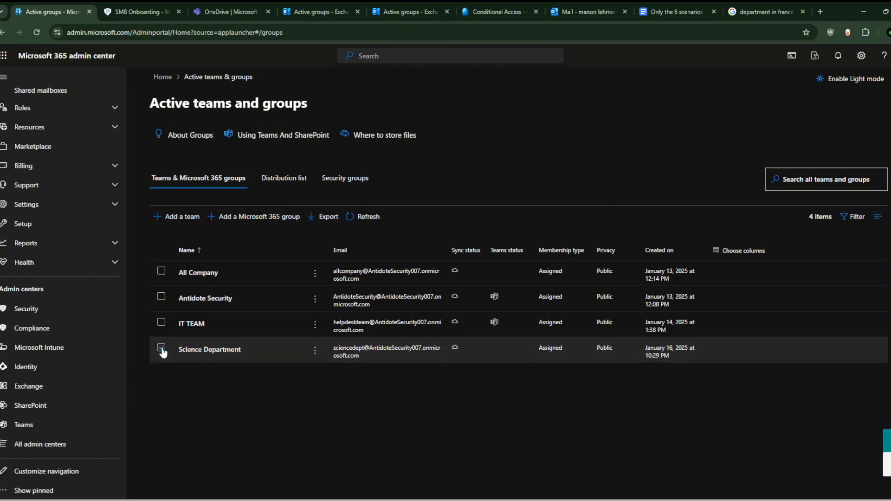